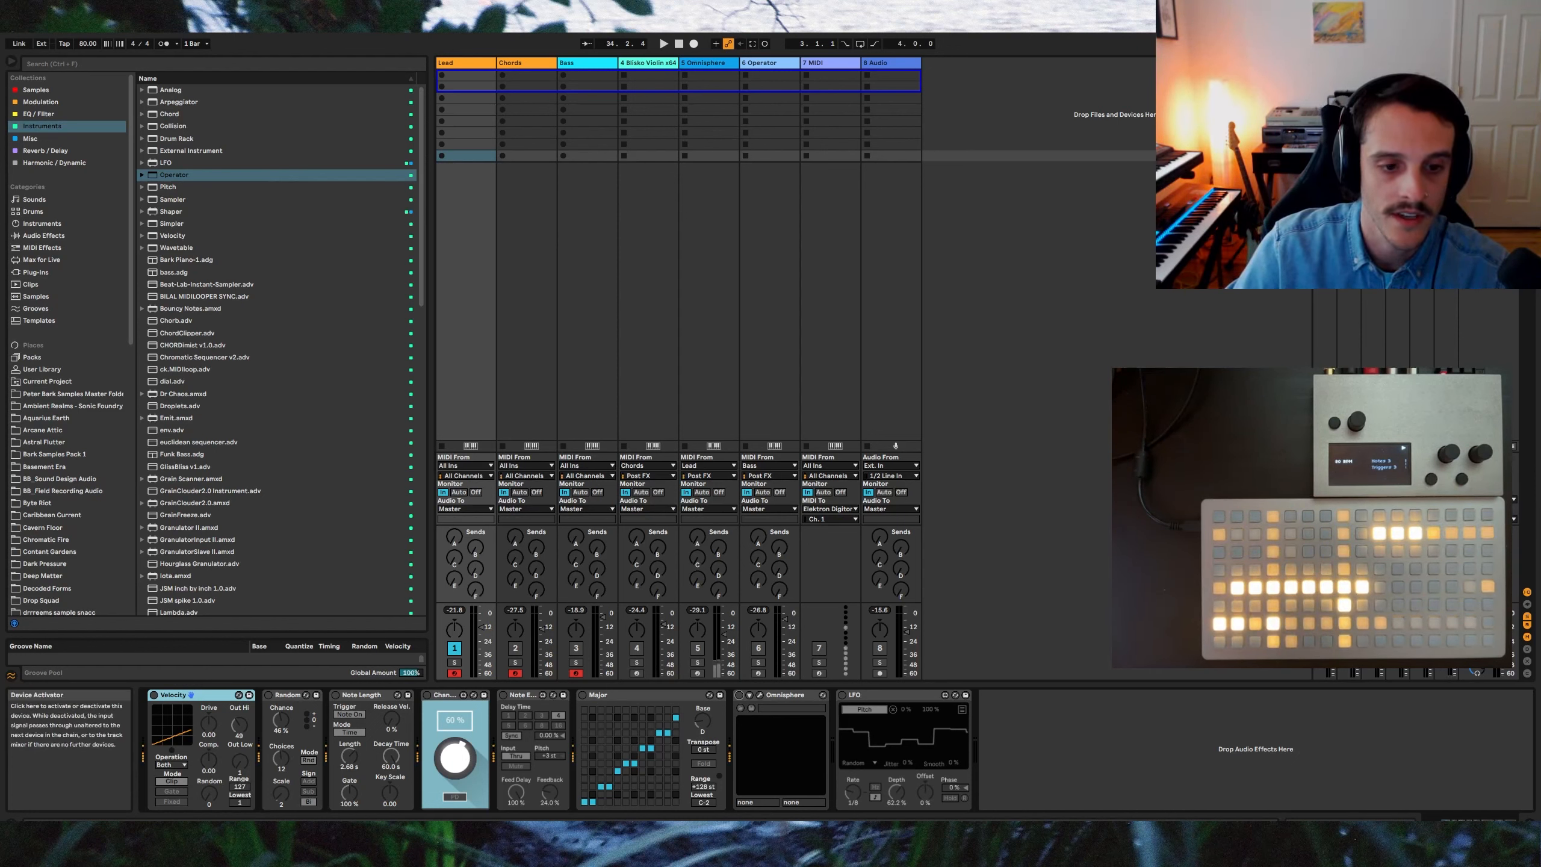
Step: Toggle the Lead track's Omnisphere, Velocity and Note Length devices to audition their contribution to the chain
click(739, 695)
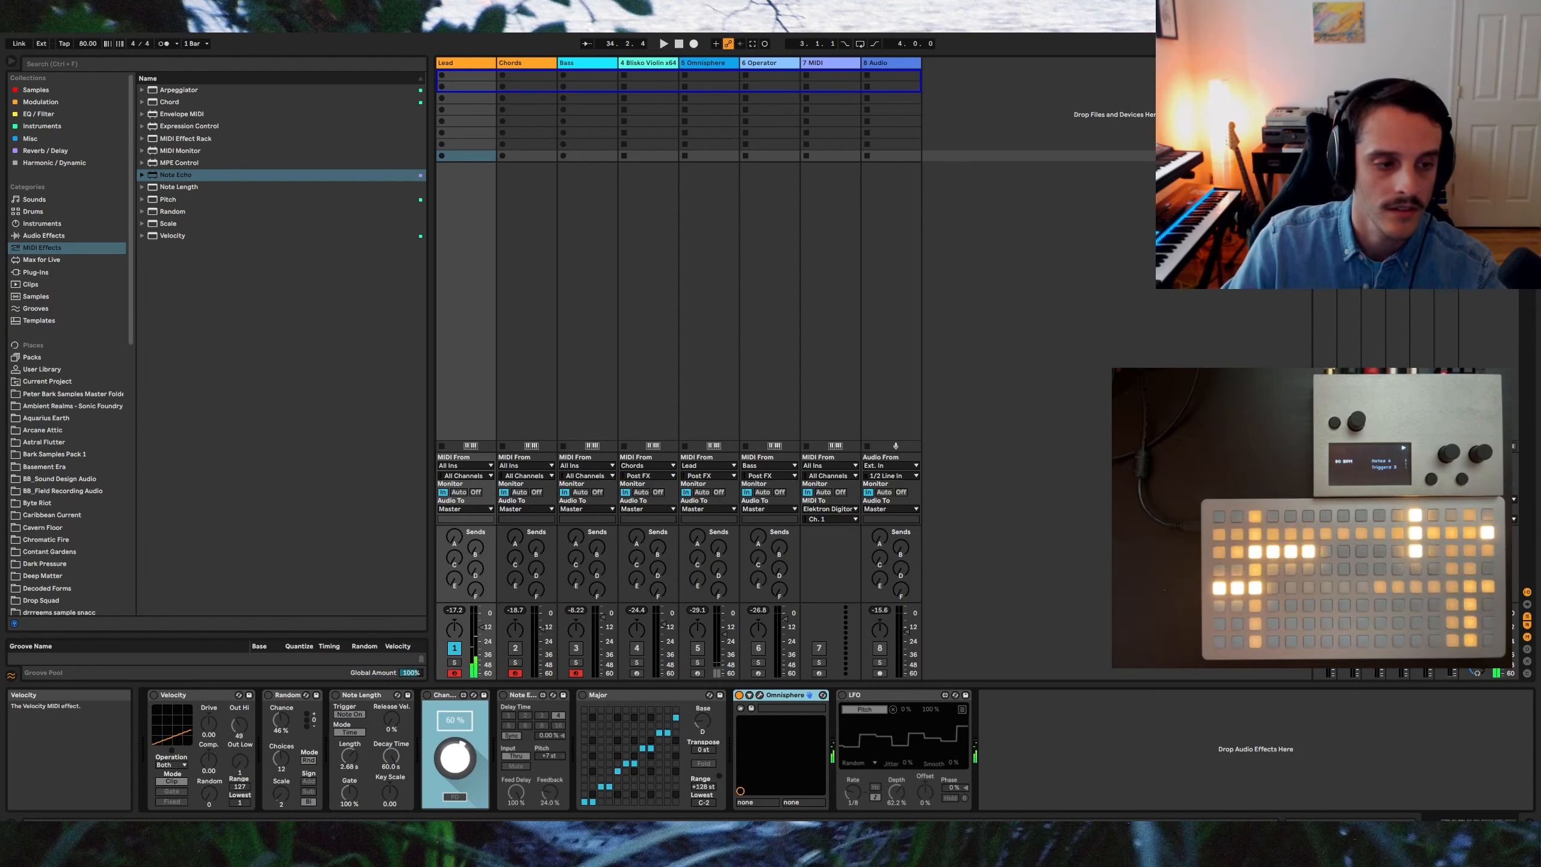
click(154, 694)
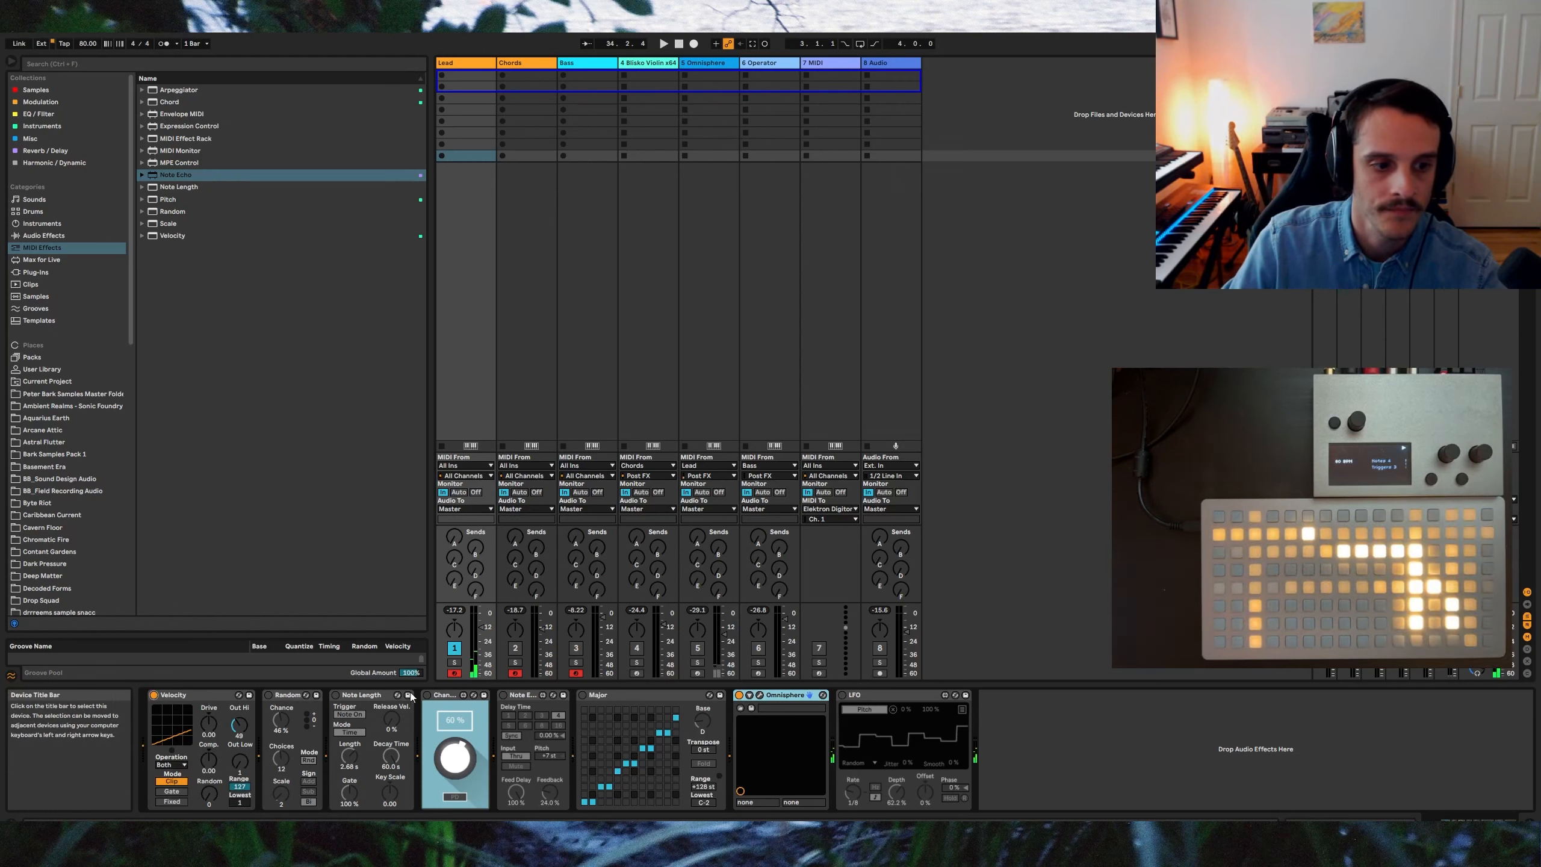
click(336, 695)
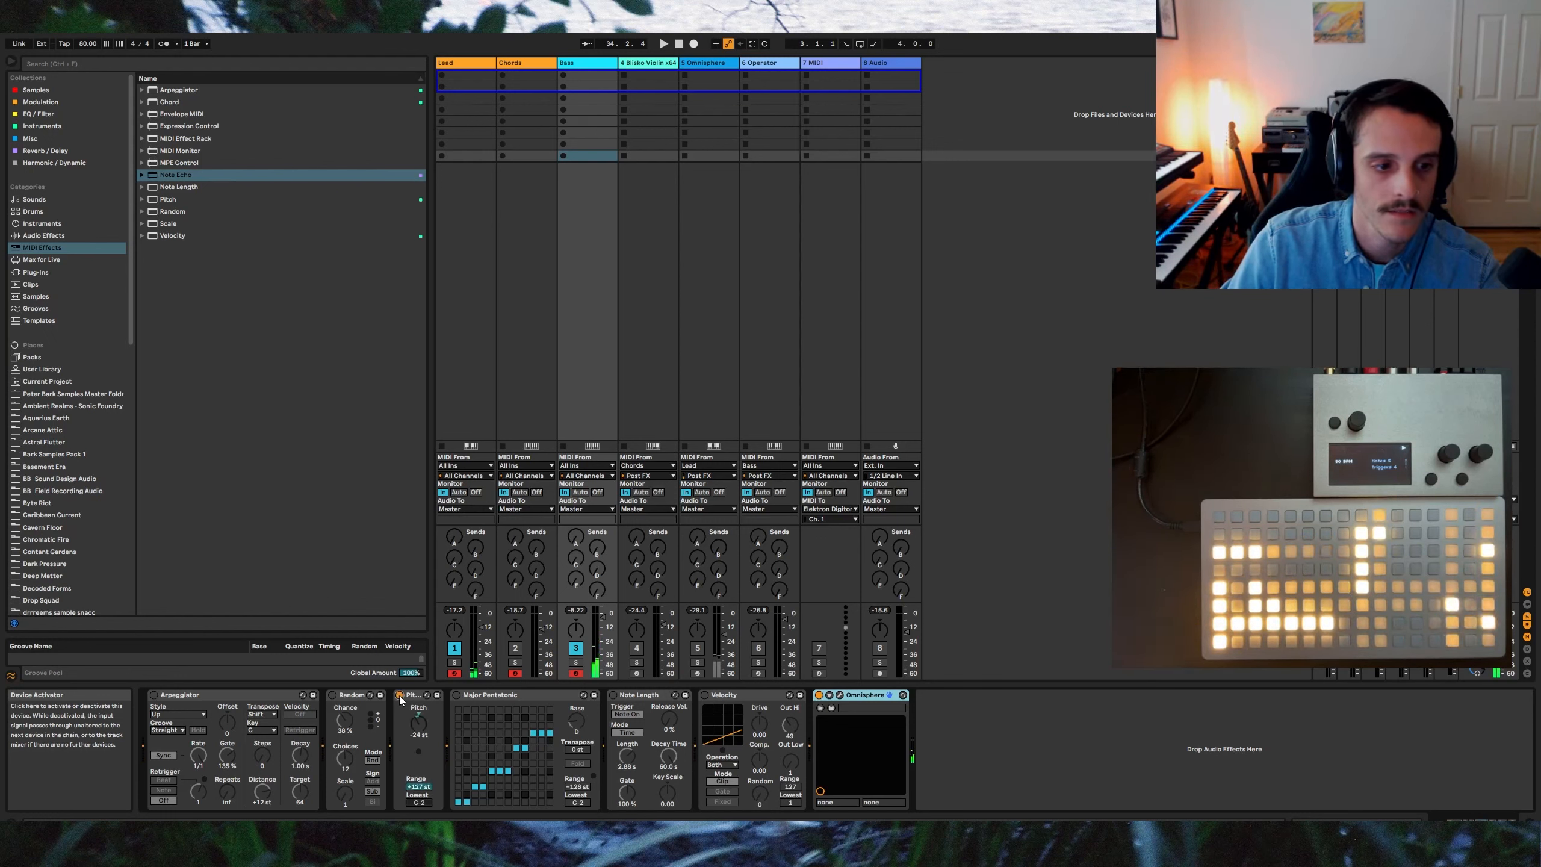
Step: Toggle the Bass track's Velocity, Note Length, Arpeggiator, Major Pentatonic scale and Random devices
click(703, 694)
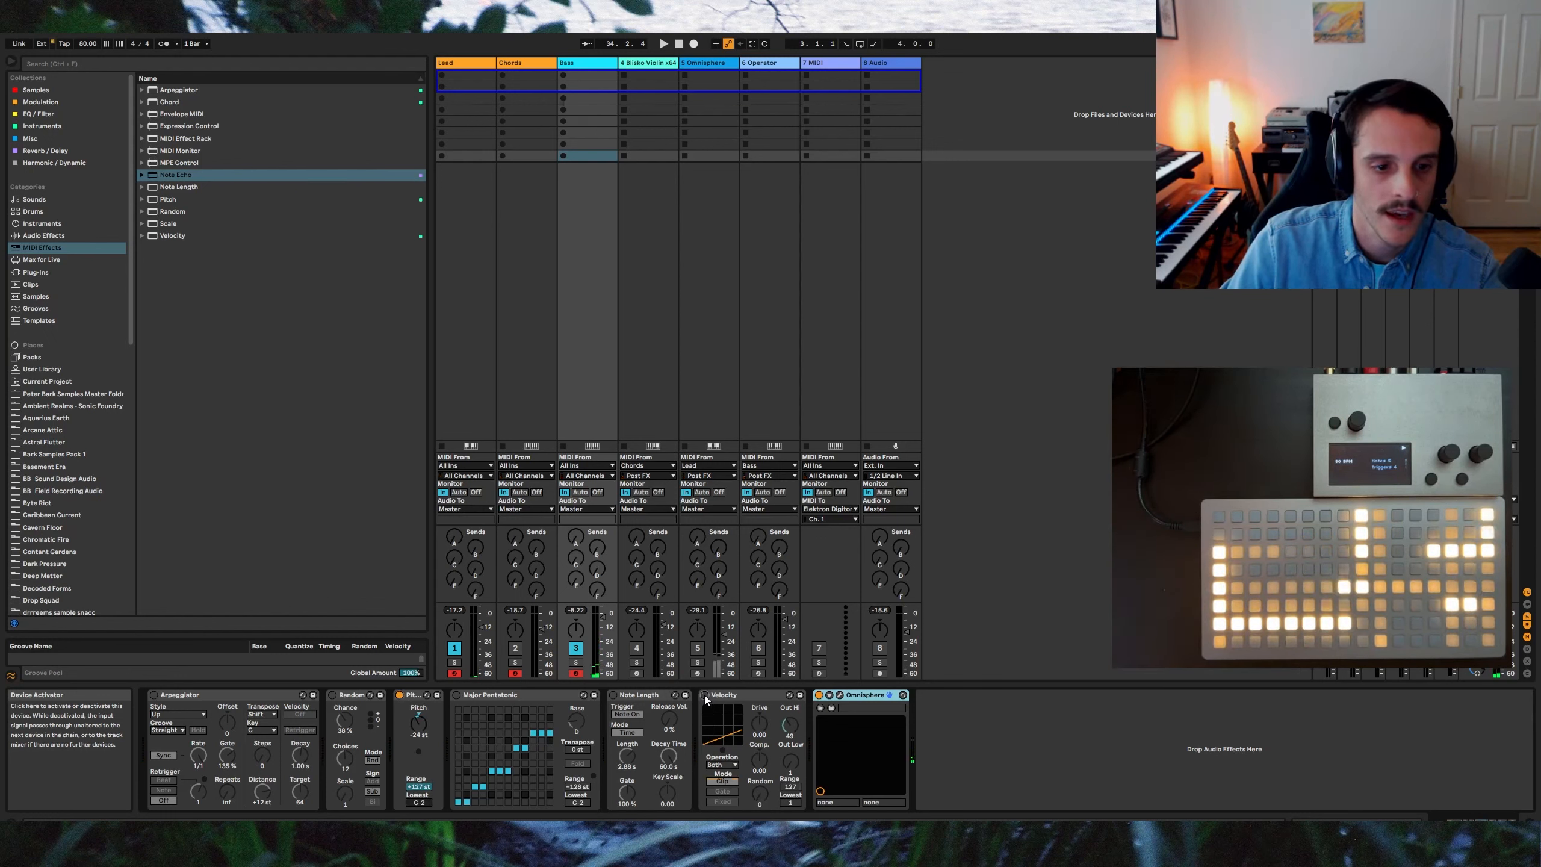
click(613, 694)
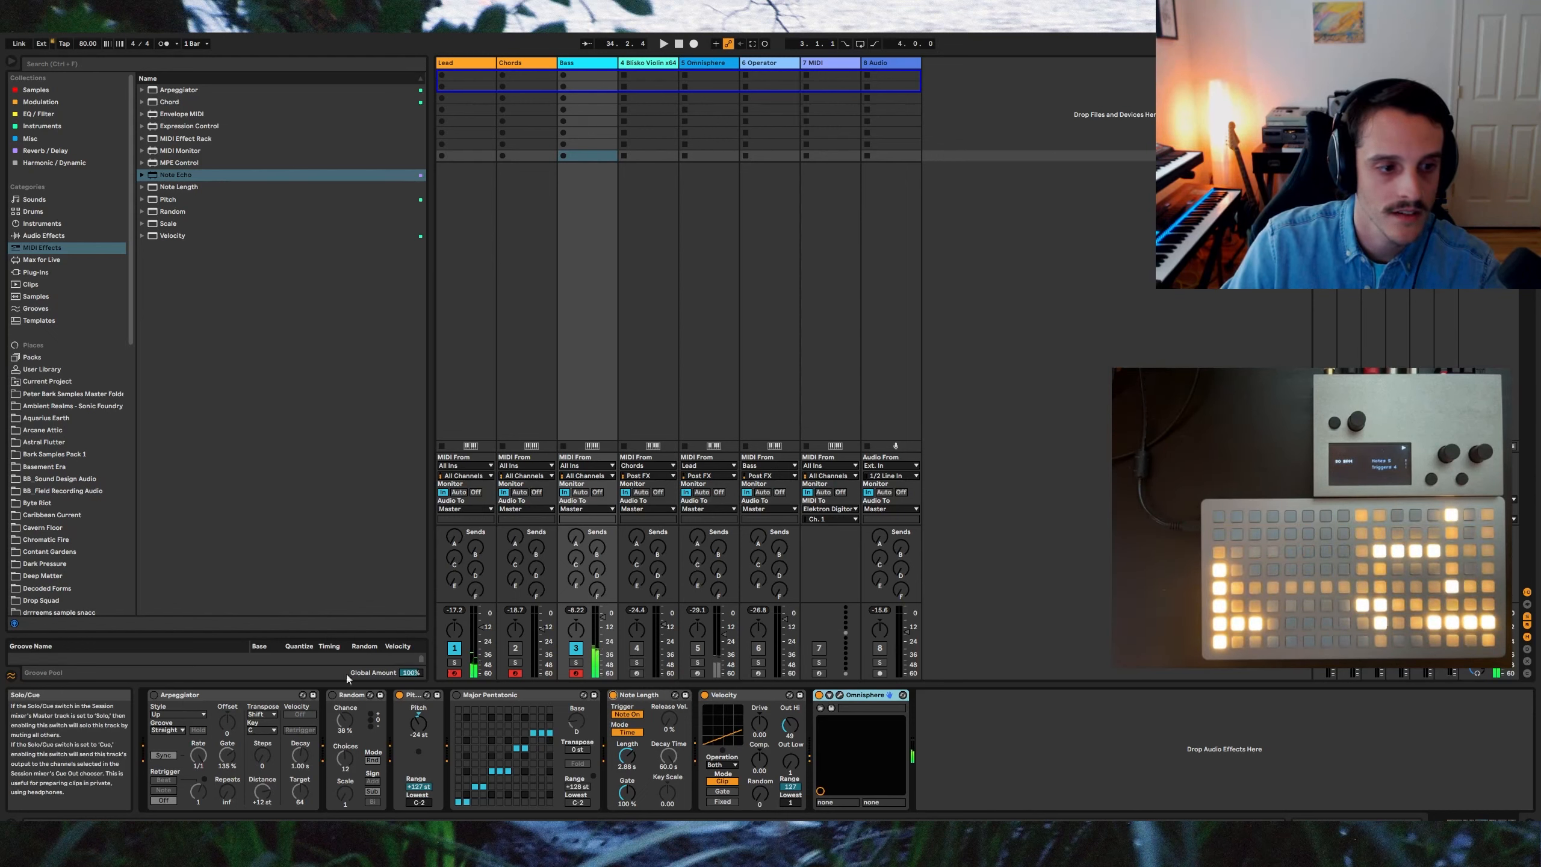
click(153, 695)
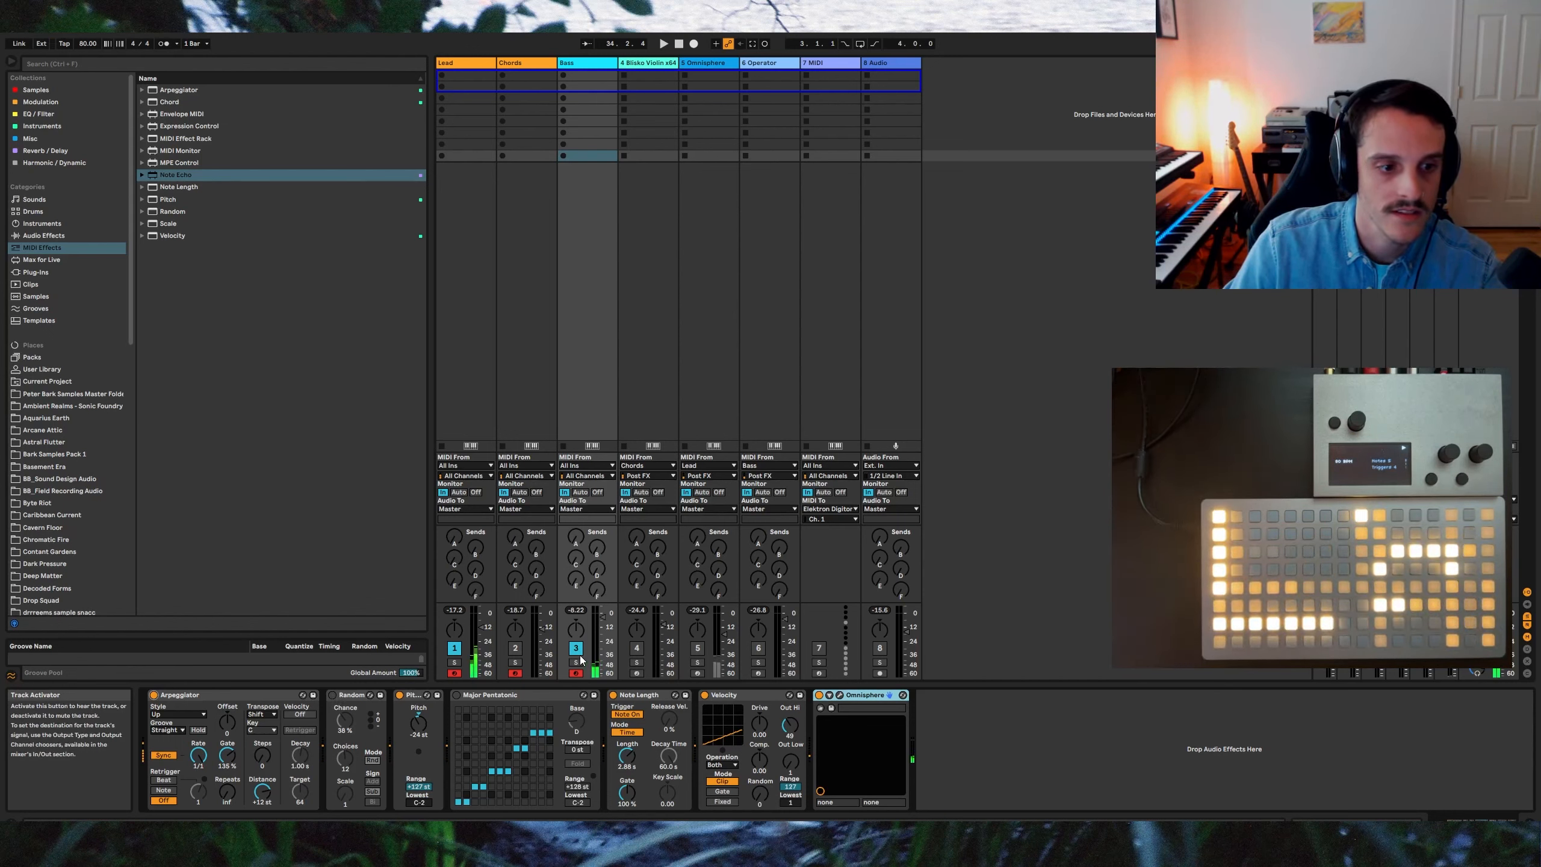
click(456, 697)
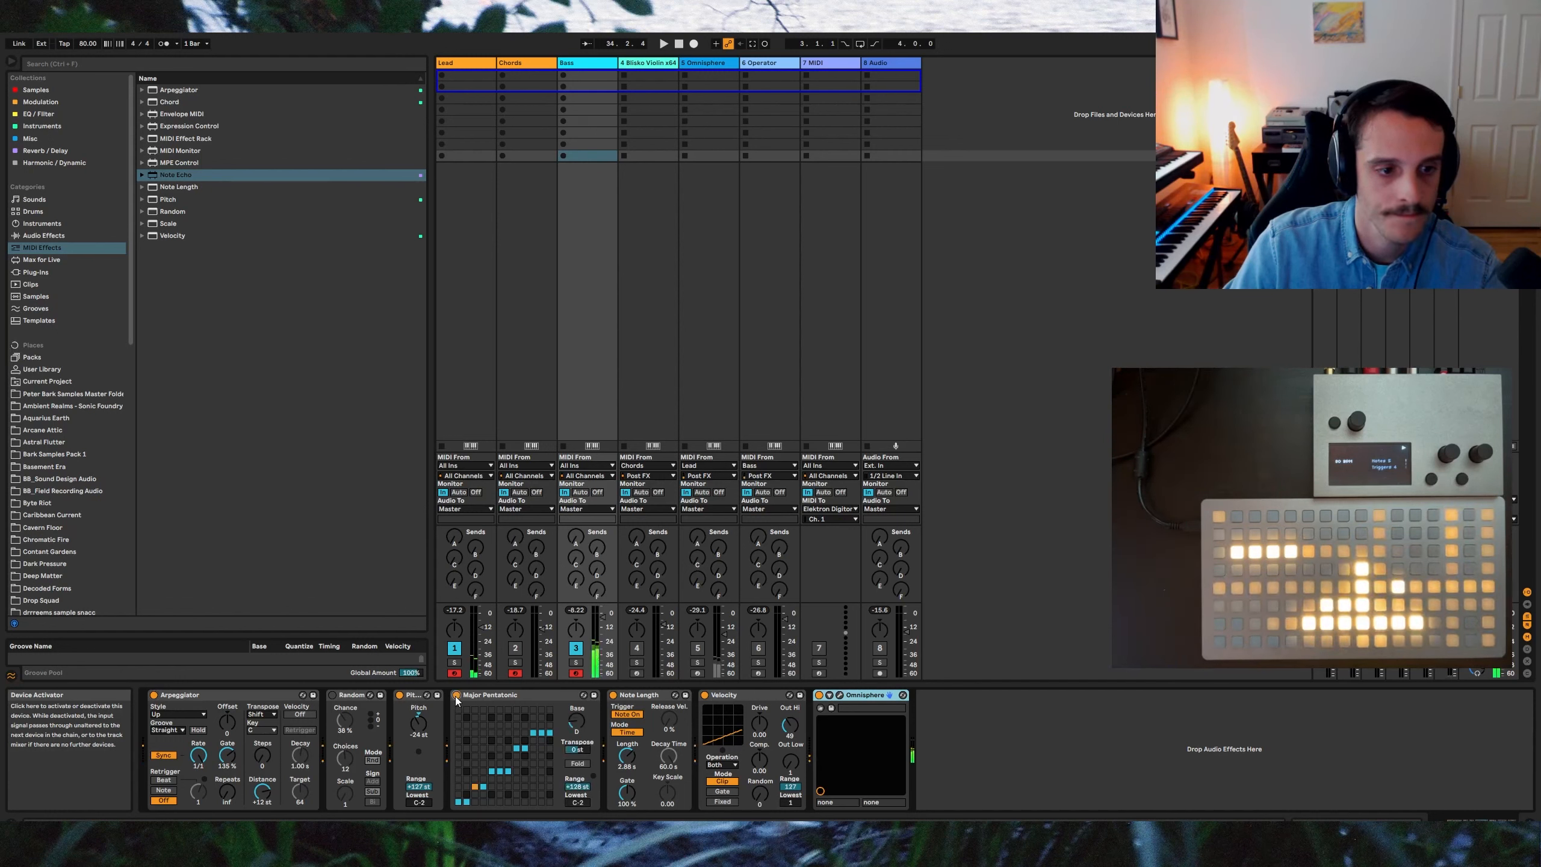
click(332, 697)
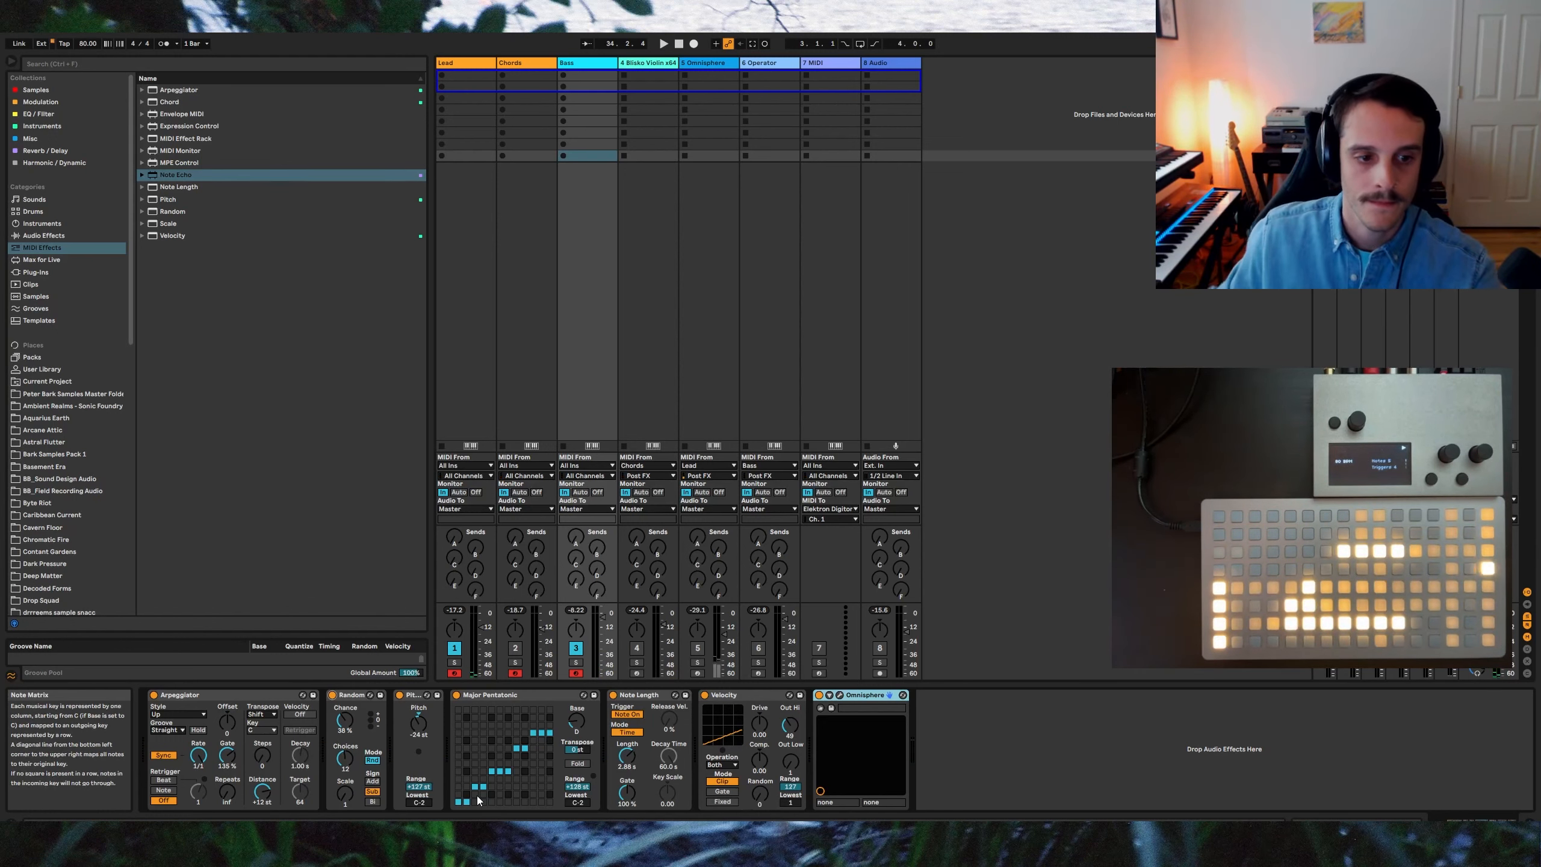
Step: Switch to the Chords track and toggle its Omnisphere, Velocity, Major scale, Arpeggiator and Note Length devices
key(Left)
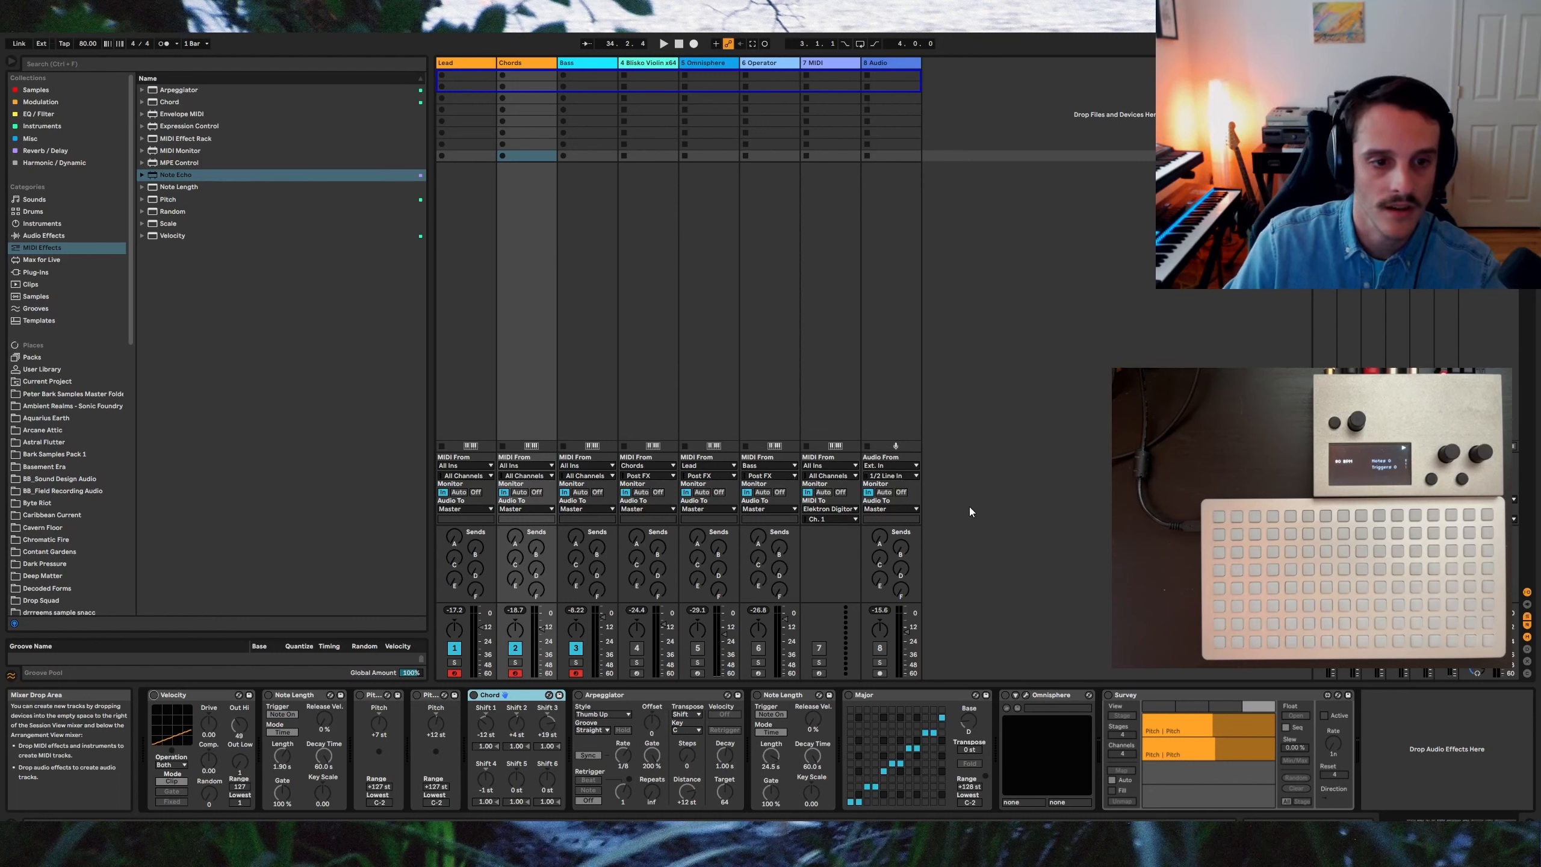
click(1005, 696)
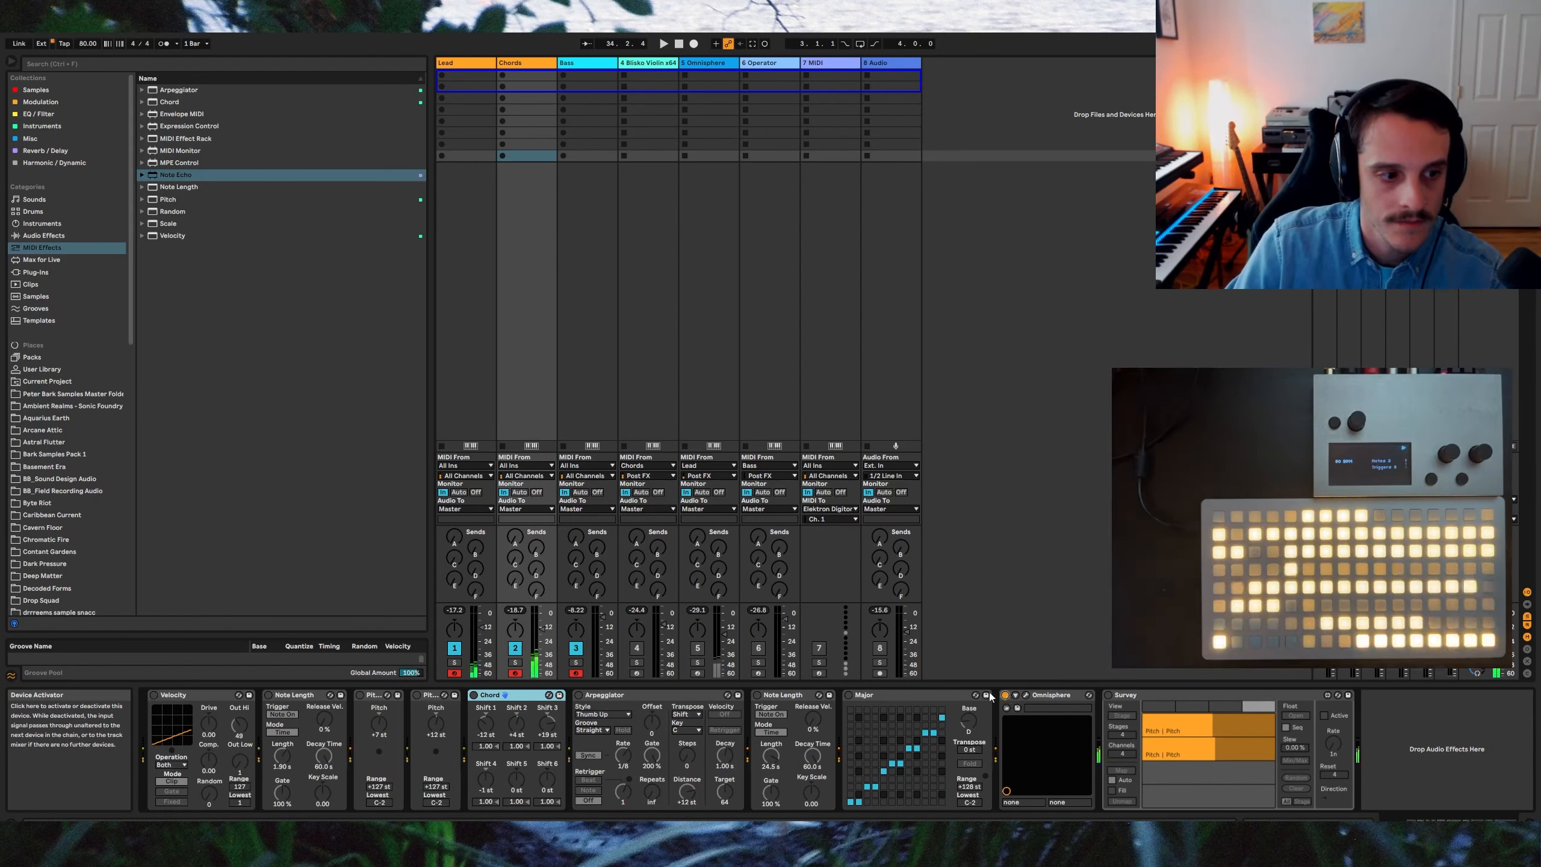
click(153, 696)
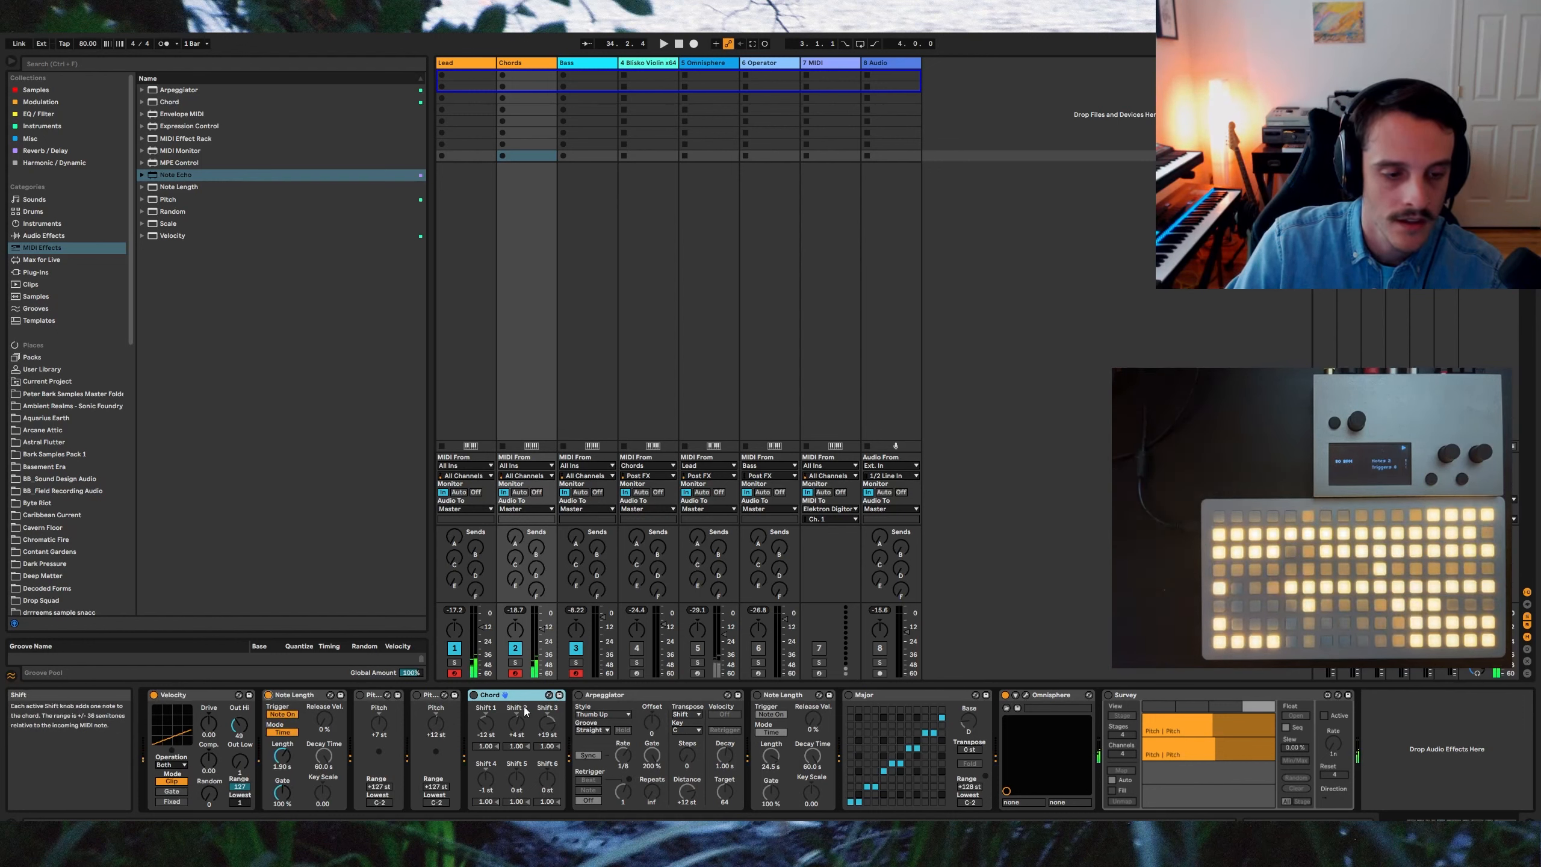
click(849, 694)
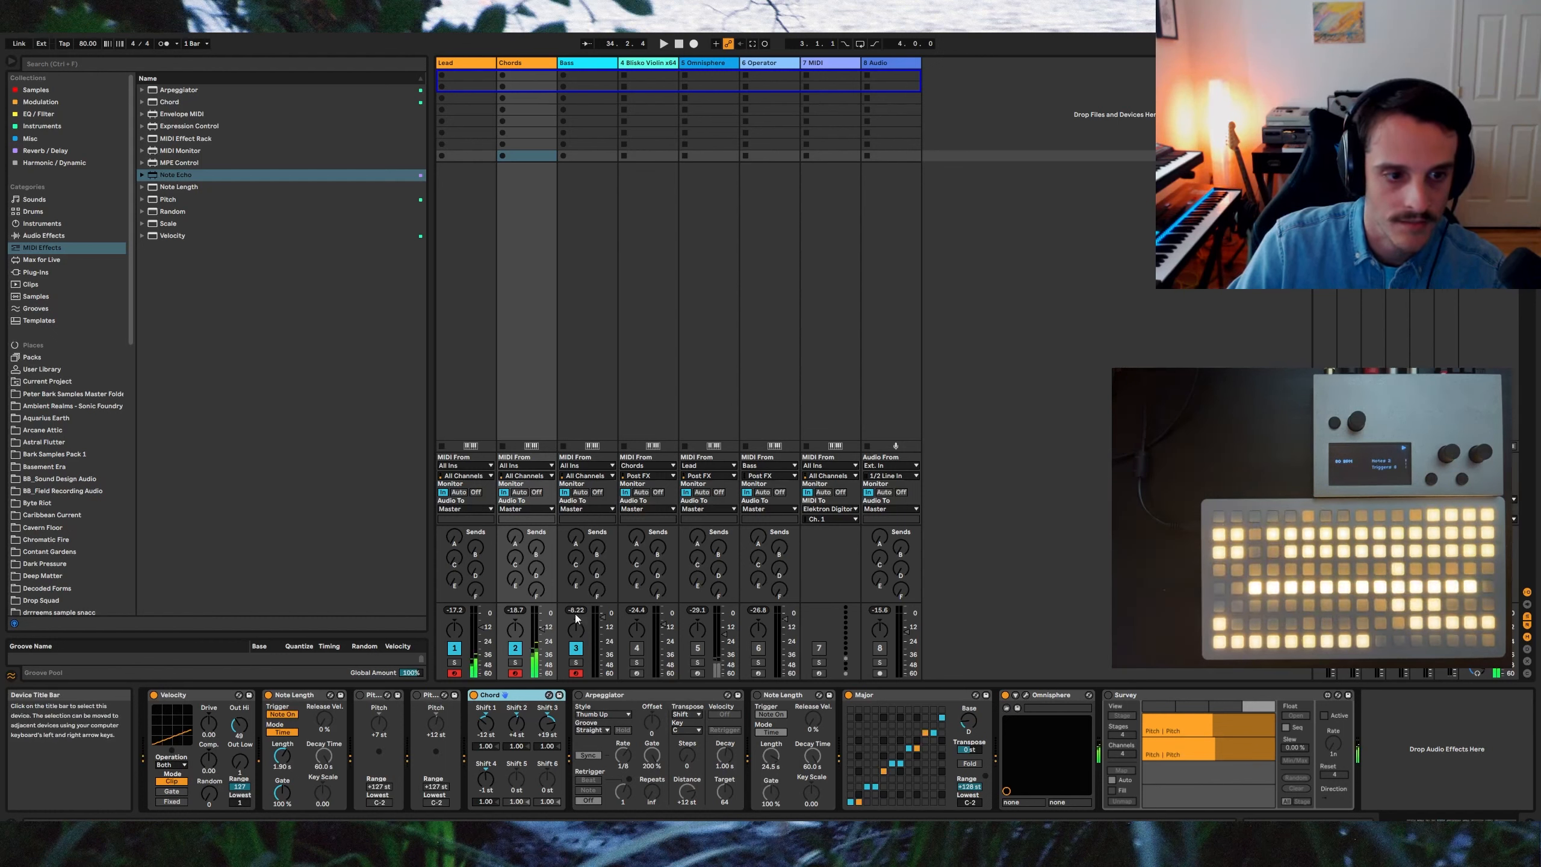
click(580, 696)
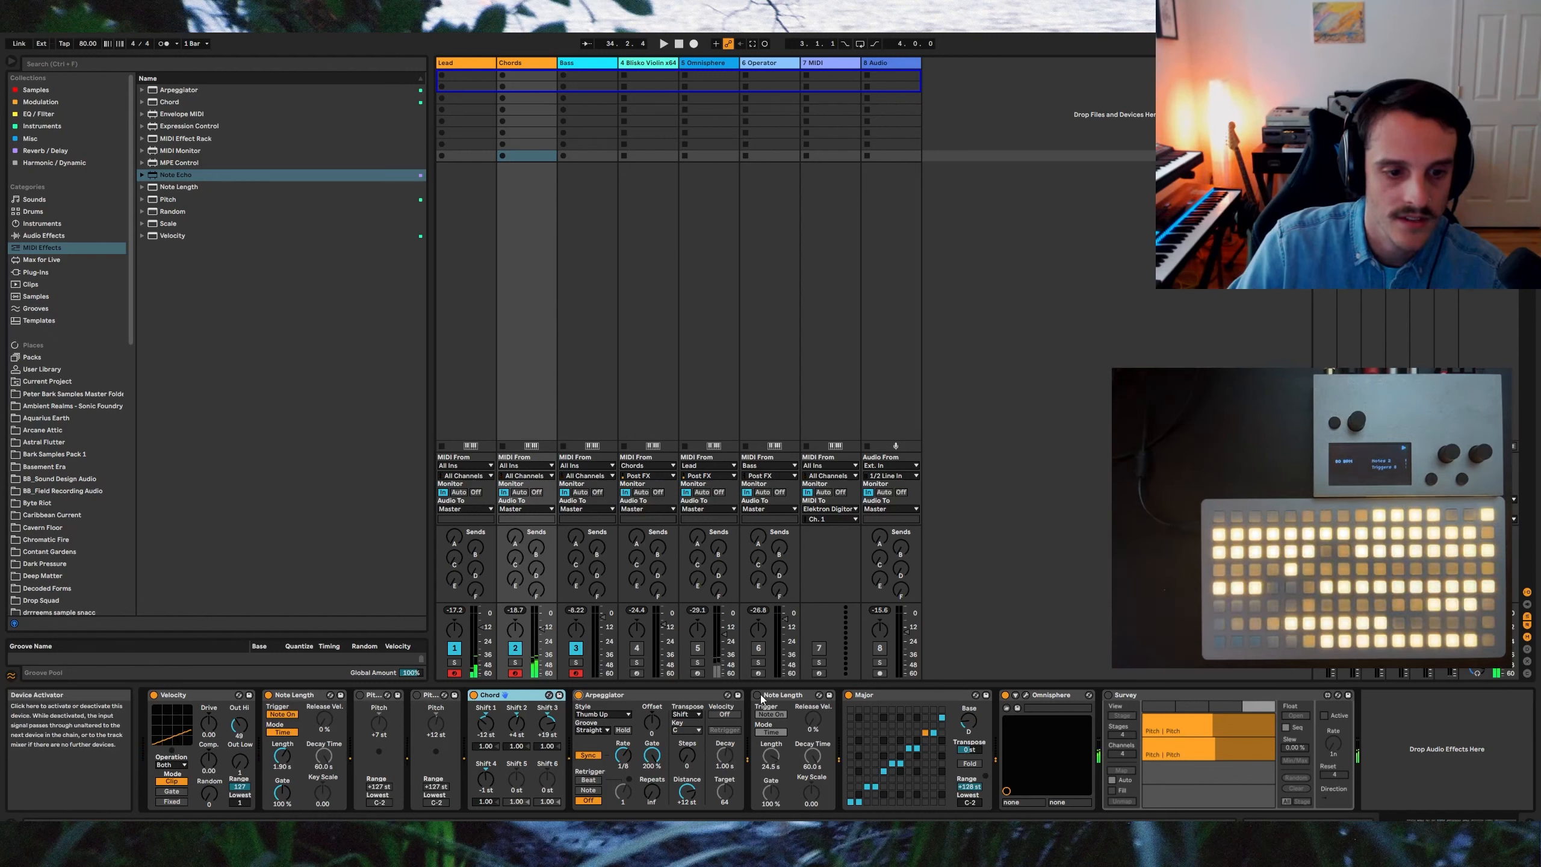
click(758, 695)
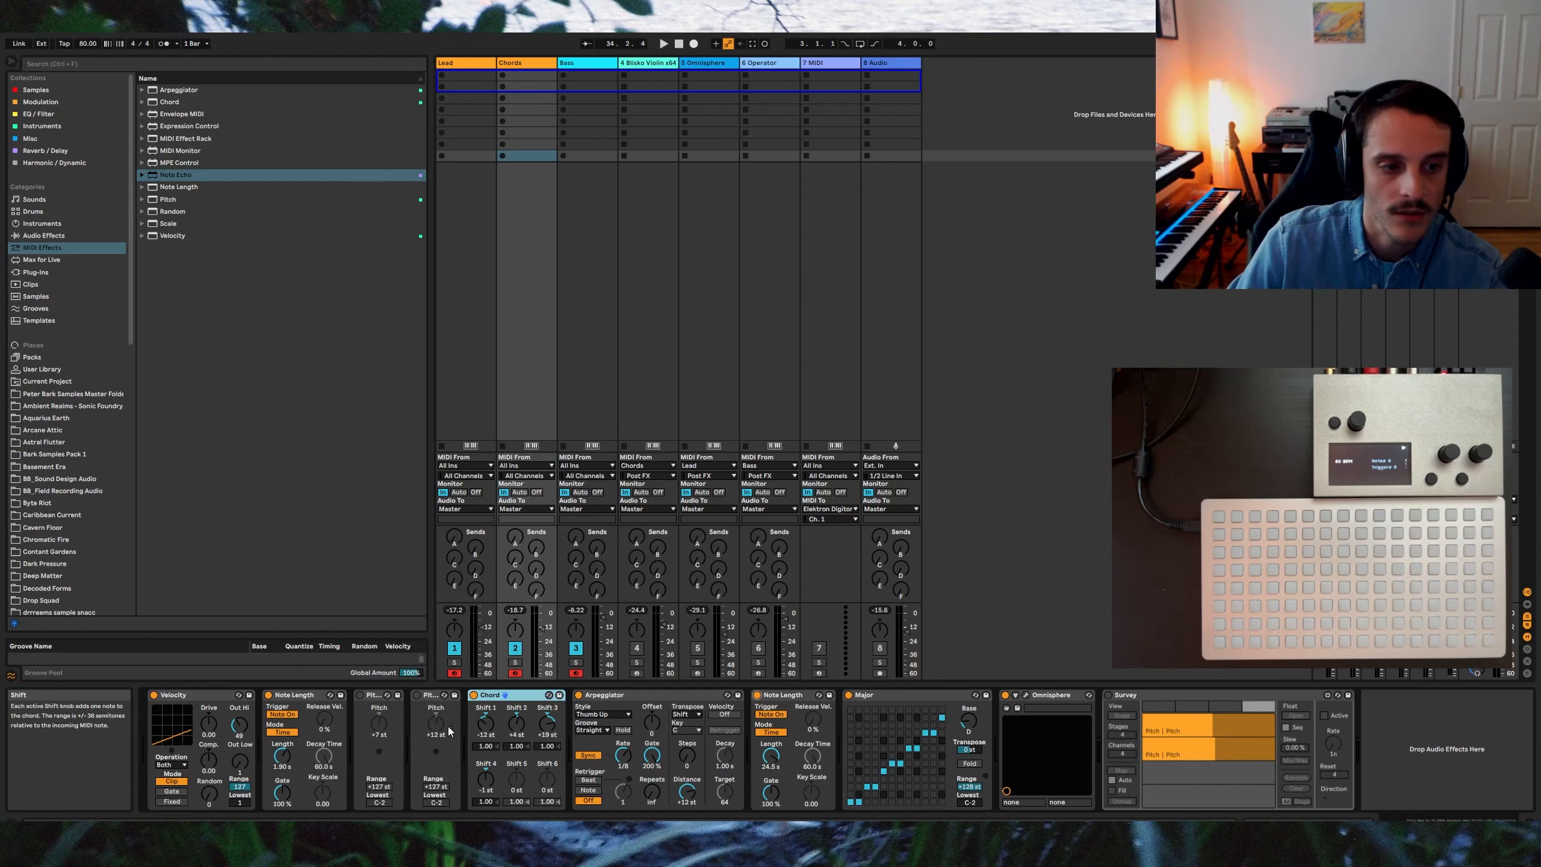
Step: Start playback, activate the Survey modulator, and step through its four stages repeatedly
key(space)
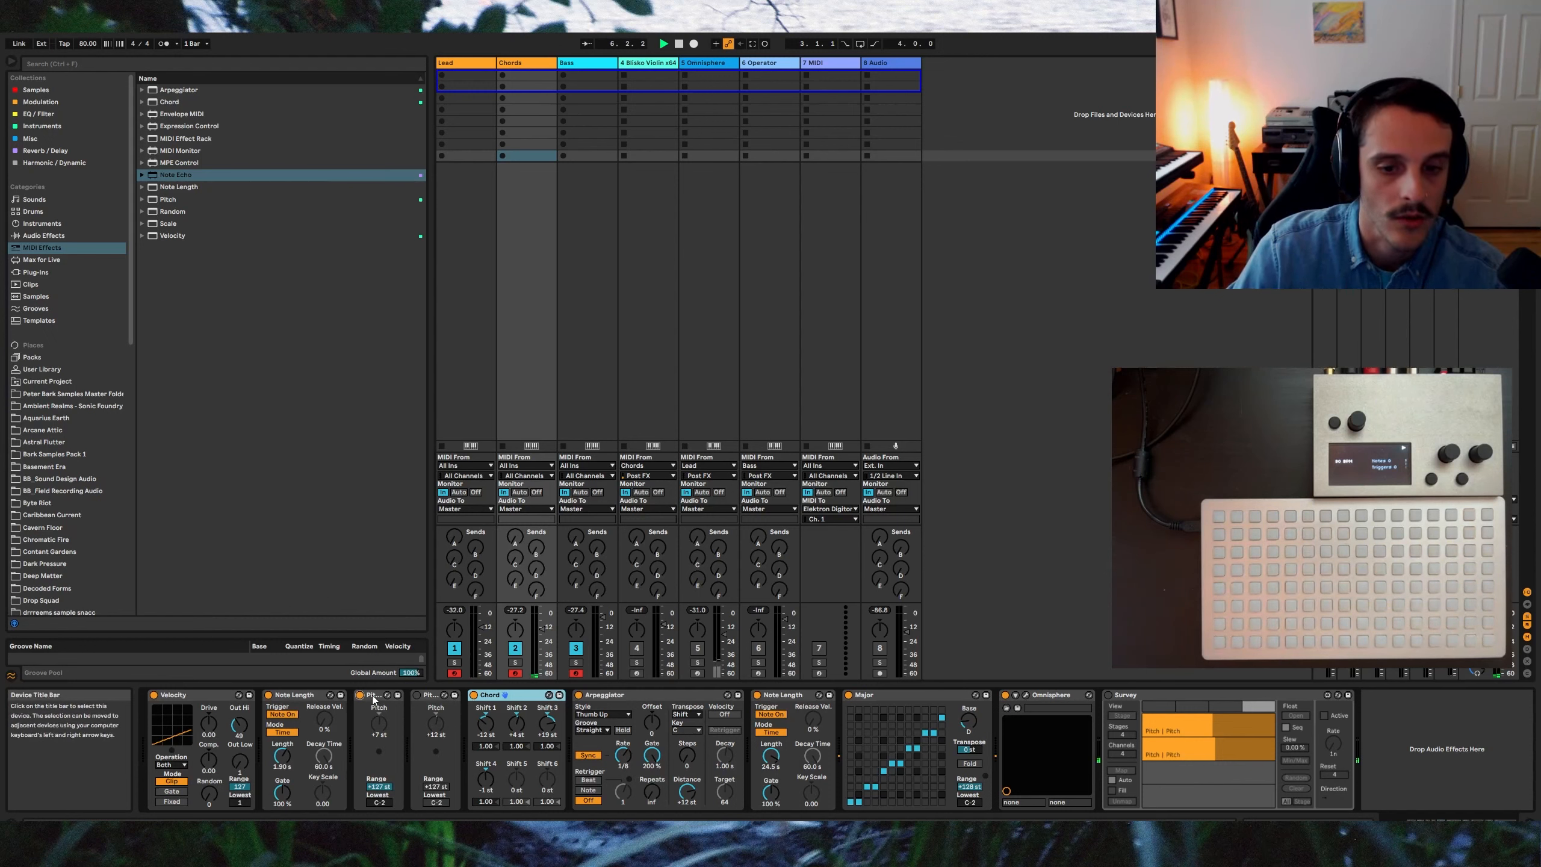
click(1108, 696)
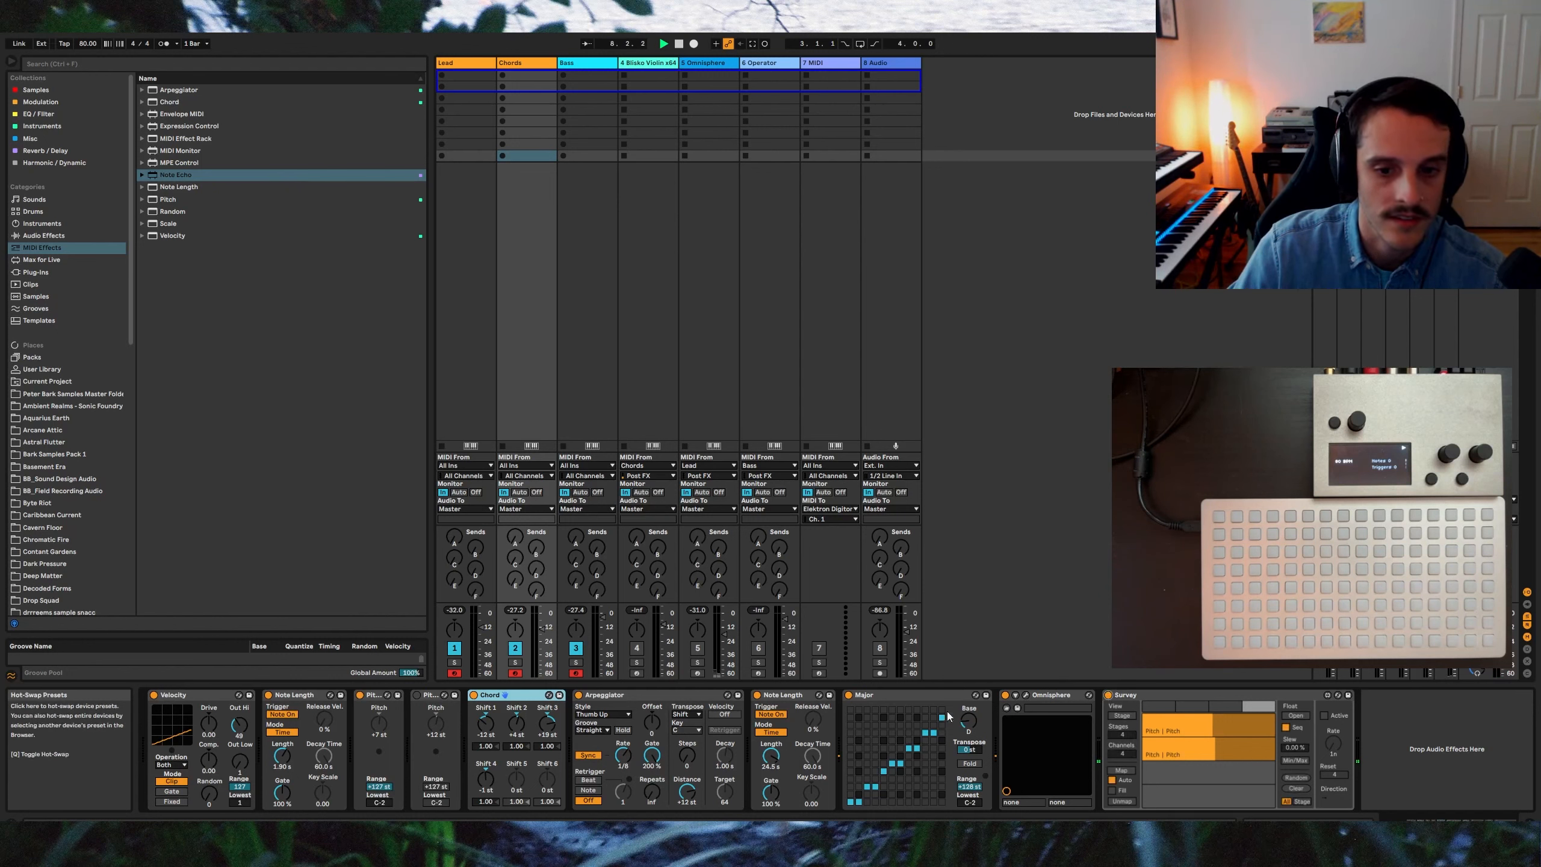
click(1162, 707)
click(1195, 707)
click(1227, 707)
click(1255, 709)
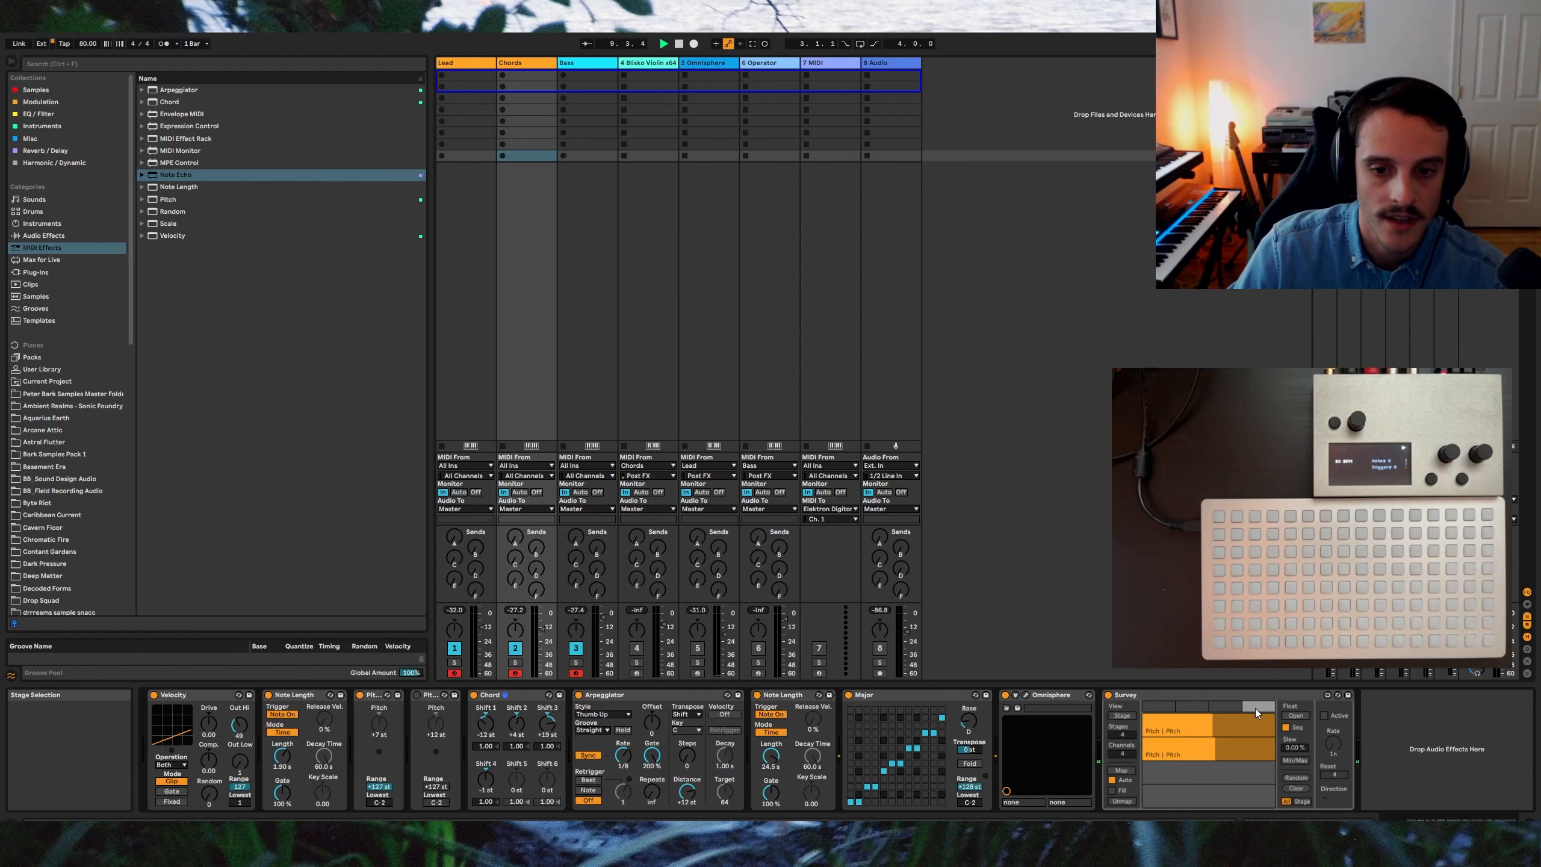
click(1155, 708)
click(1195, 708)
click(1237, 709)
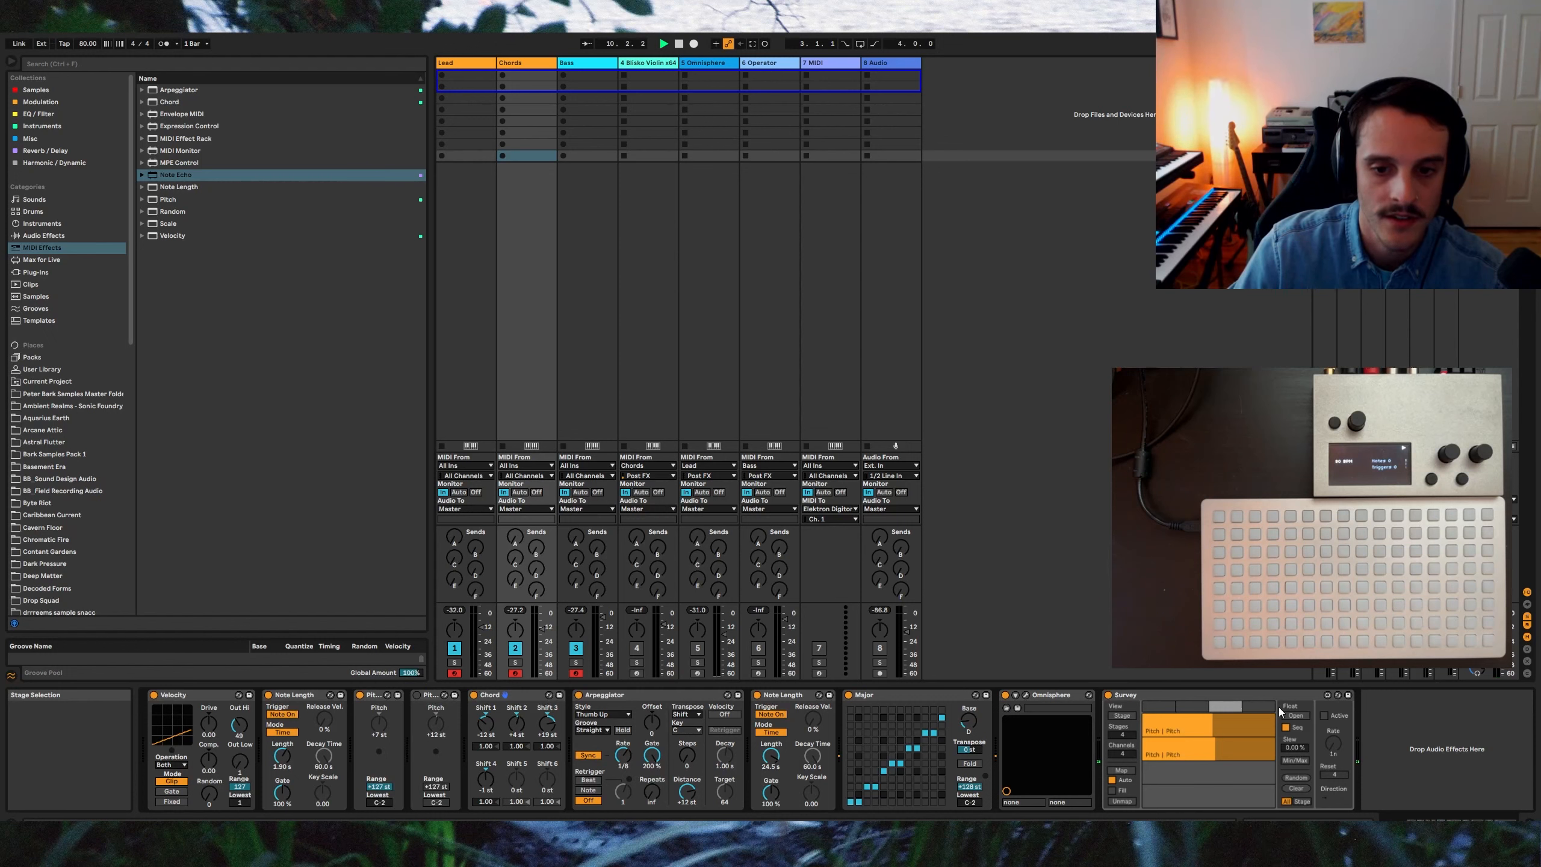
click(1268, 709)
click(1162, 708)
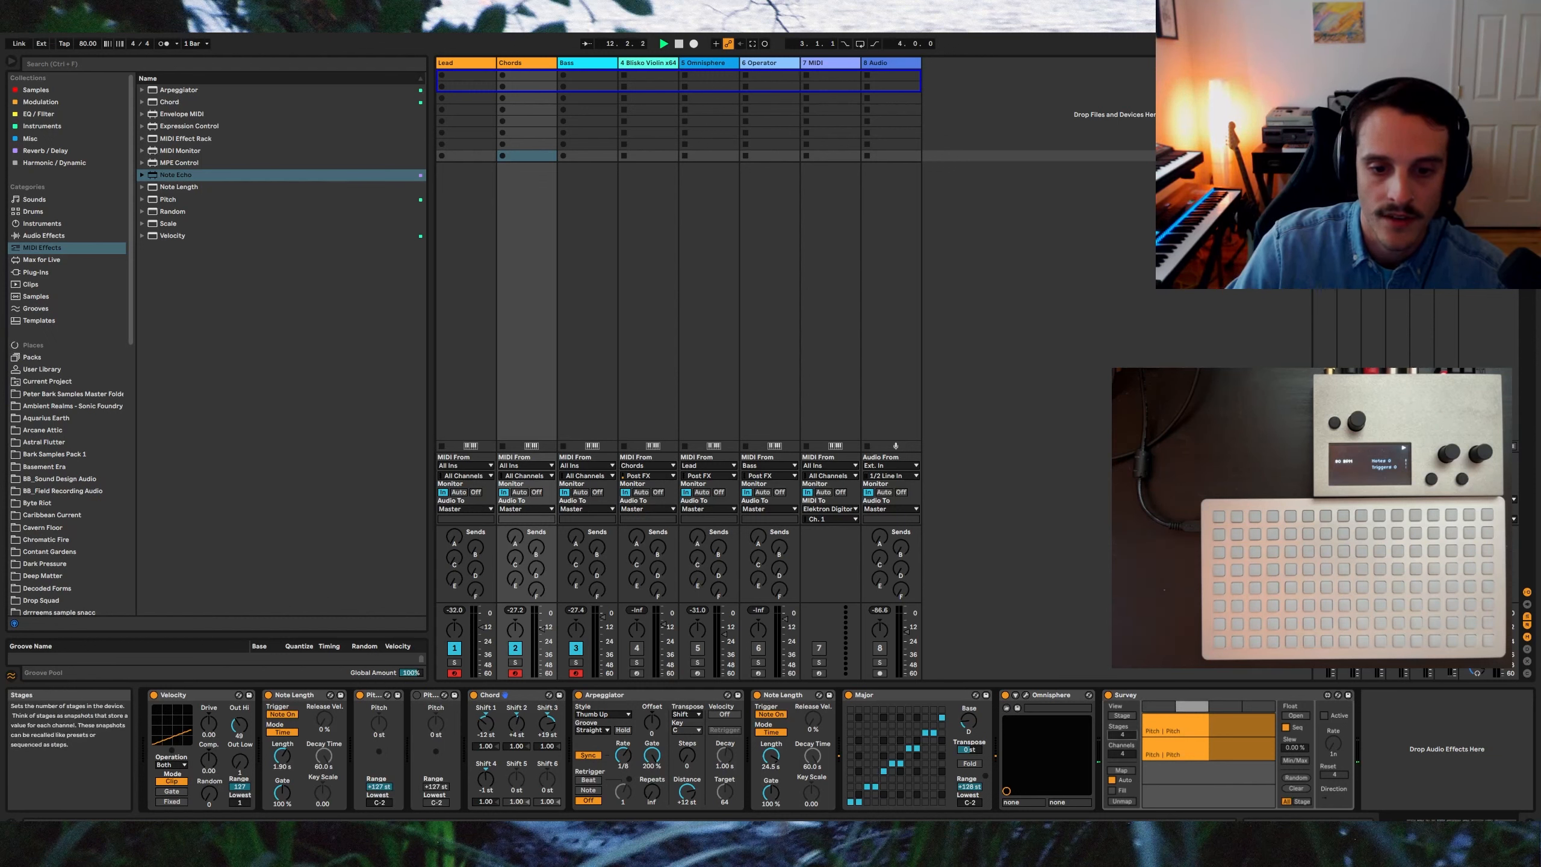
Step: Adjust Survey's number of stages and unmap its existing pitch lanes
drag(1122, 734, 1124, 756)
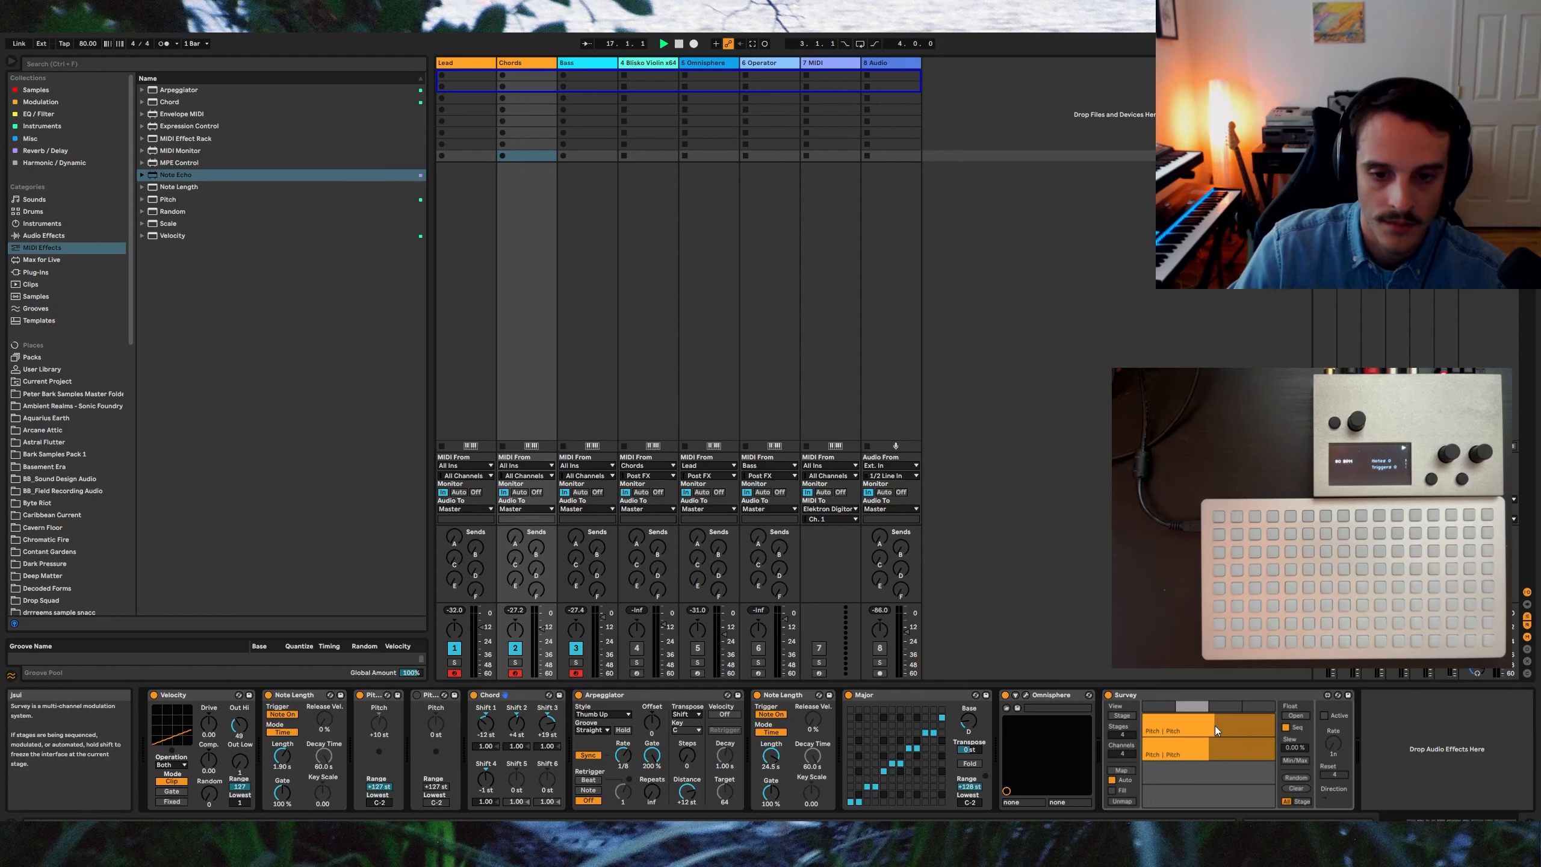
click(1188, 729)
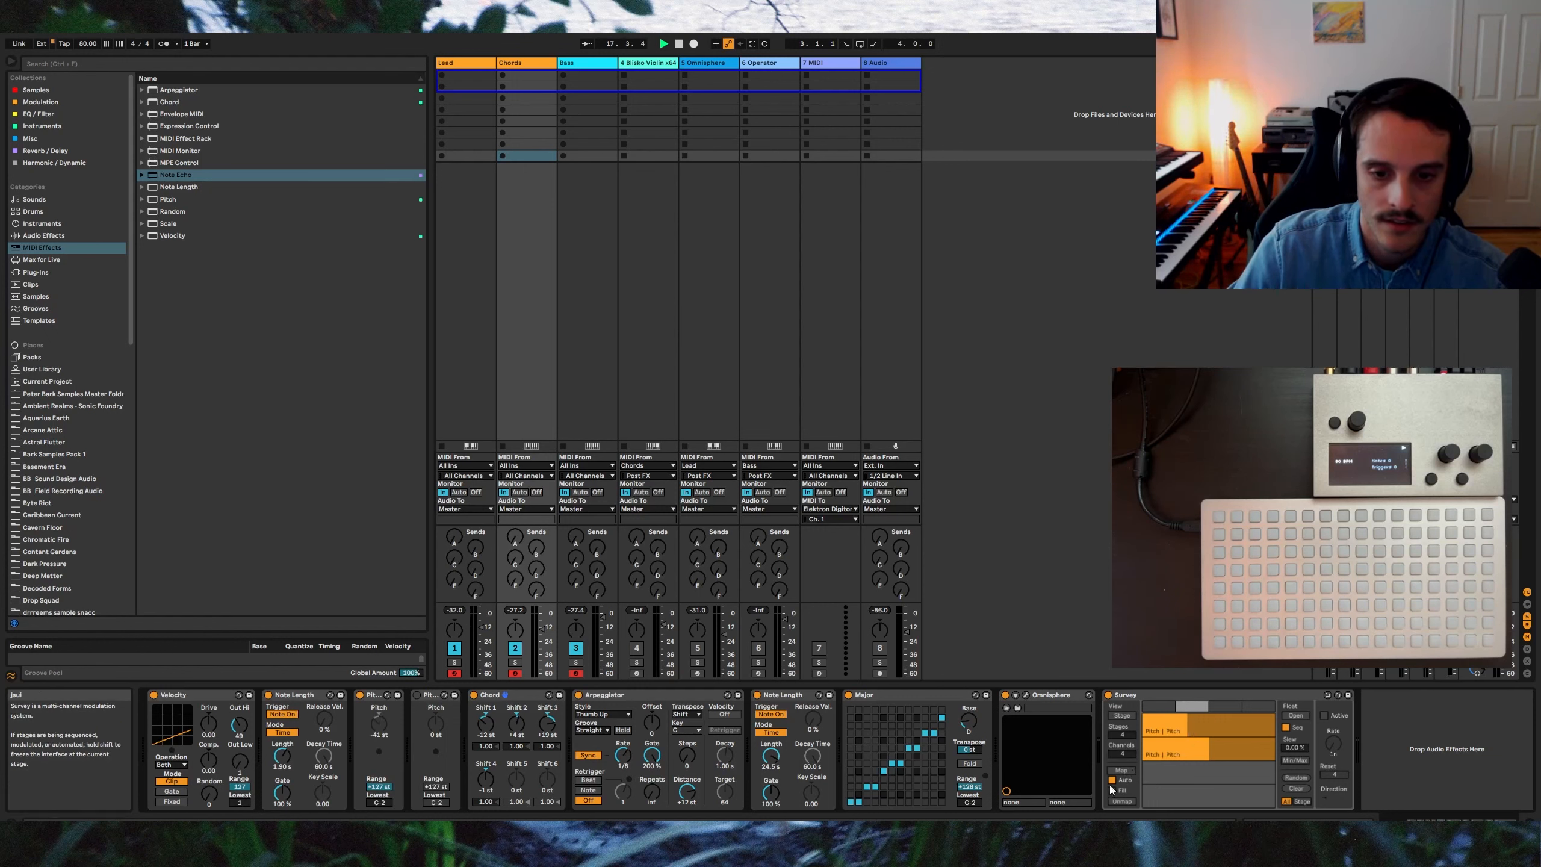
click(1122, 801)
drag(1172, 727, 1171, 777)
click(1126, 801)
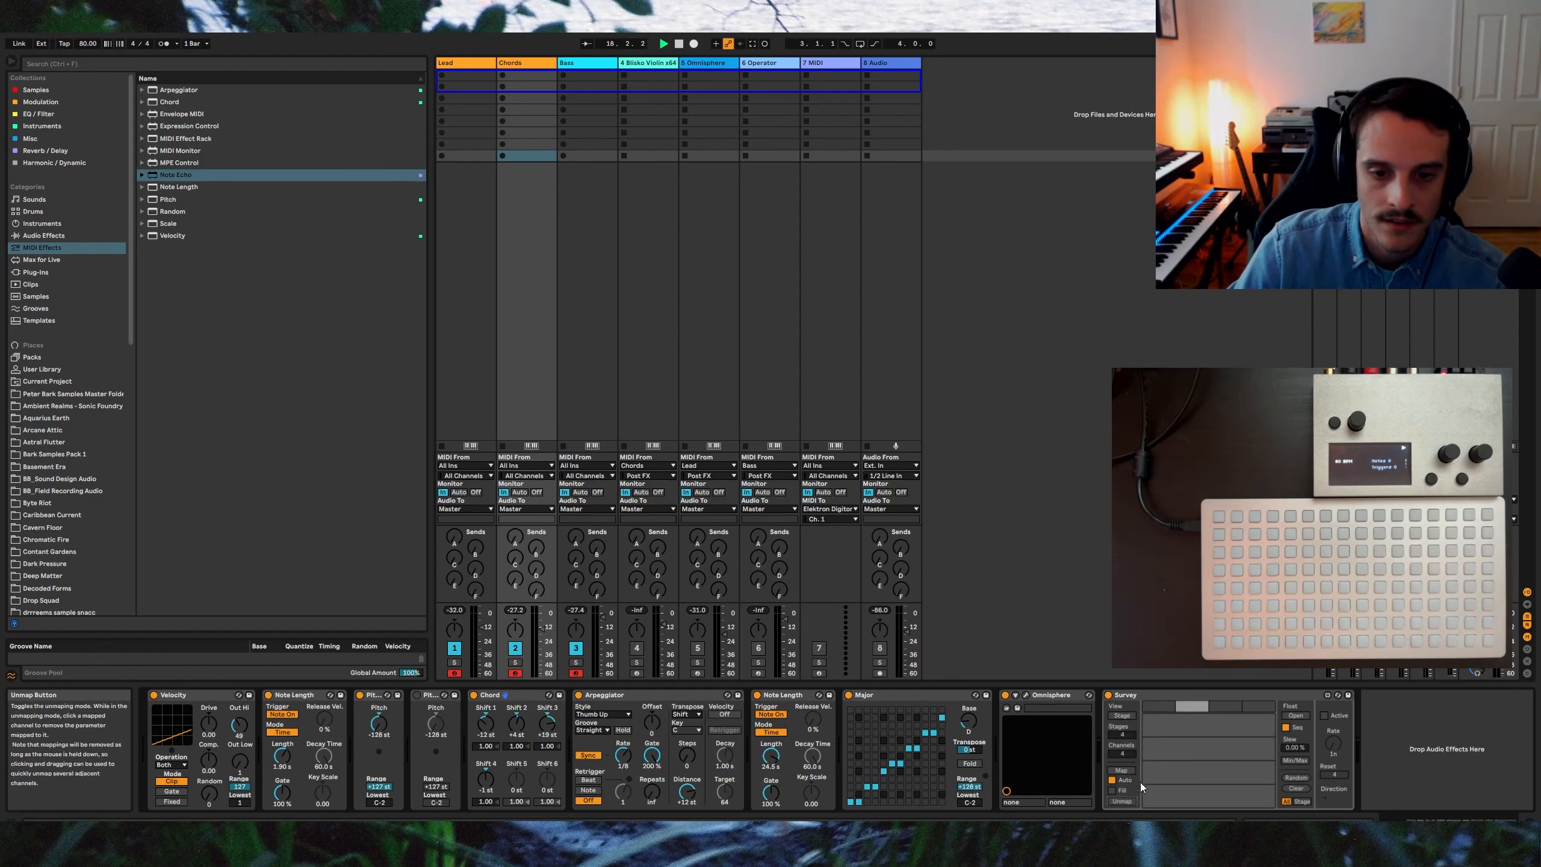
Step: Map a Survey lane to the first Pitch device's pitch, set values for its stages, and activate the sequencer
click(1111, 772)
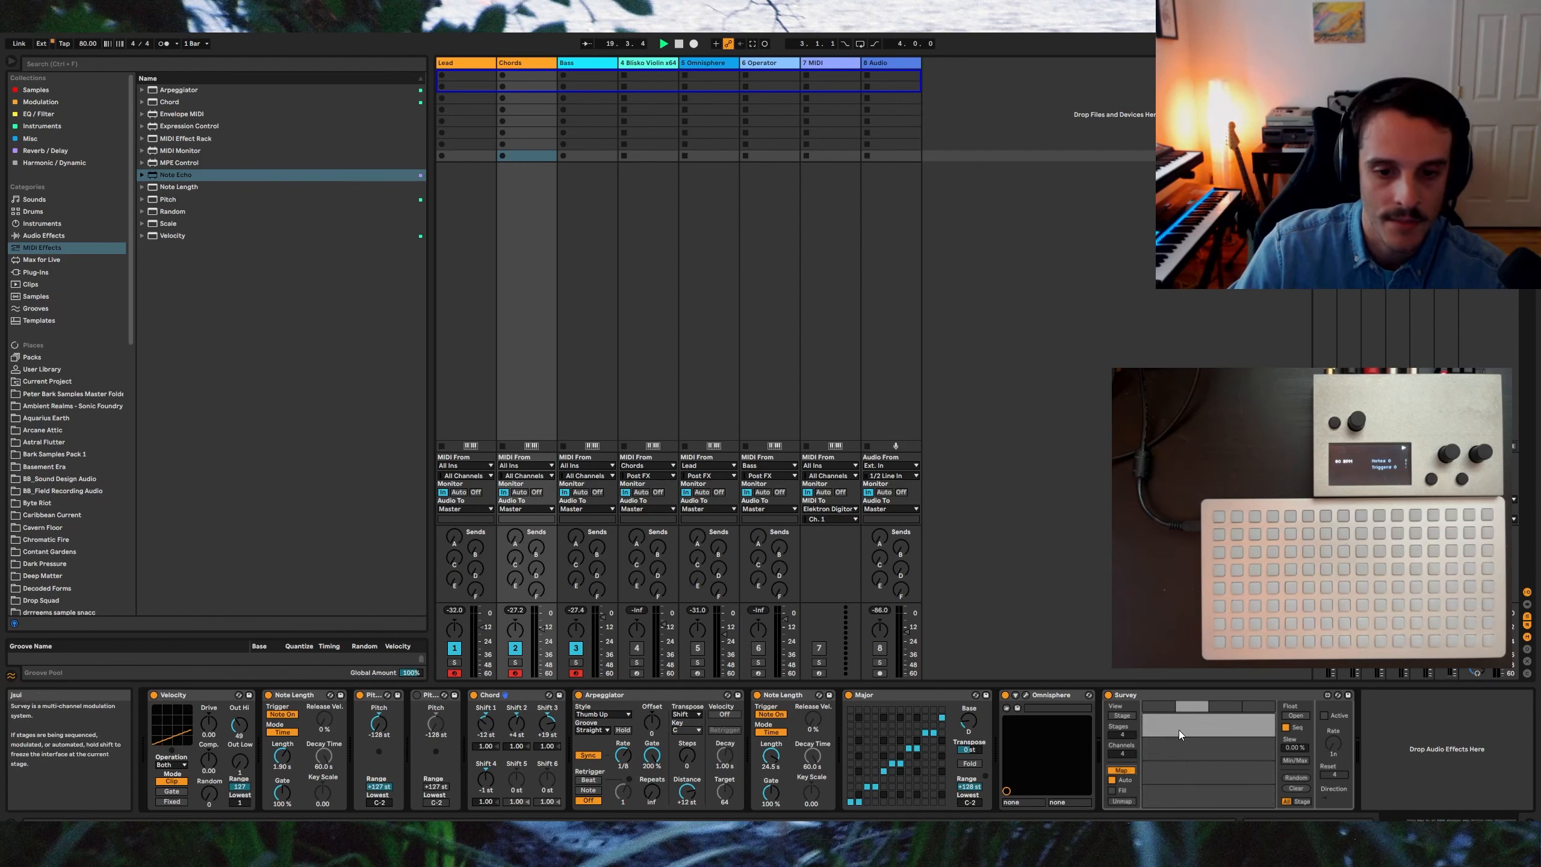
click(385, 729)
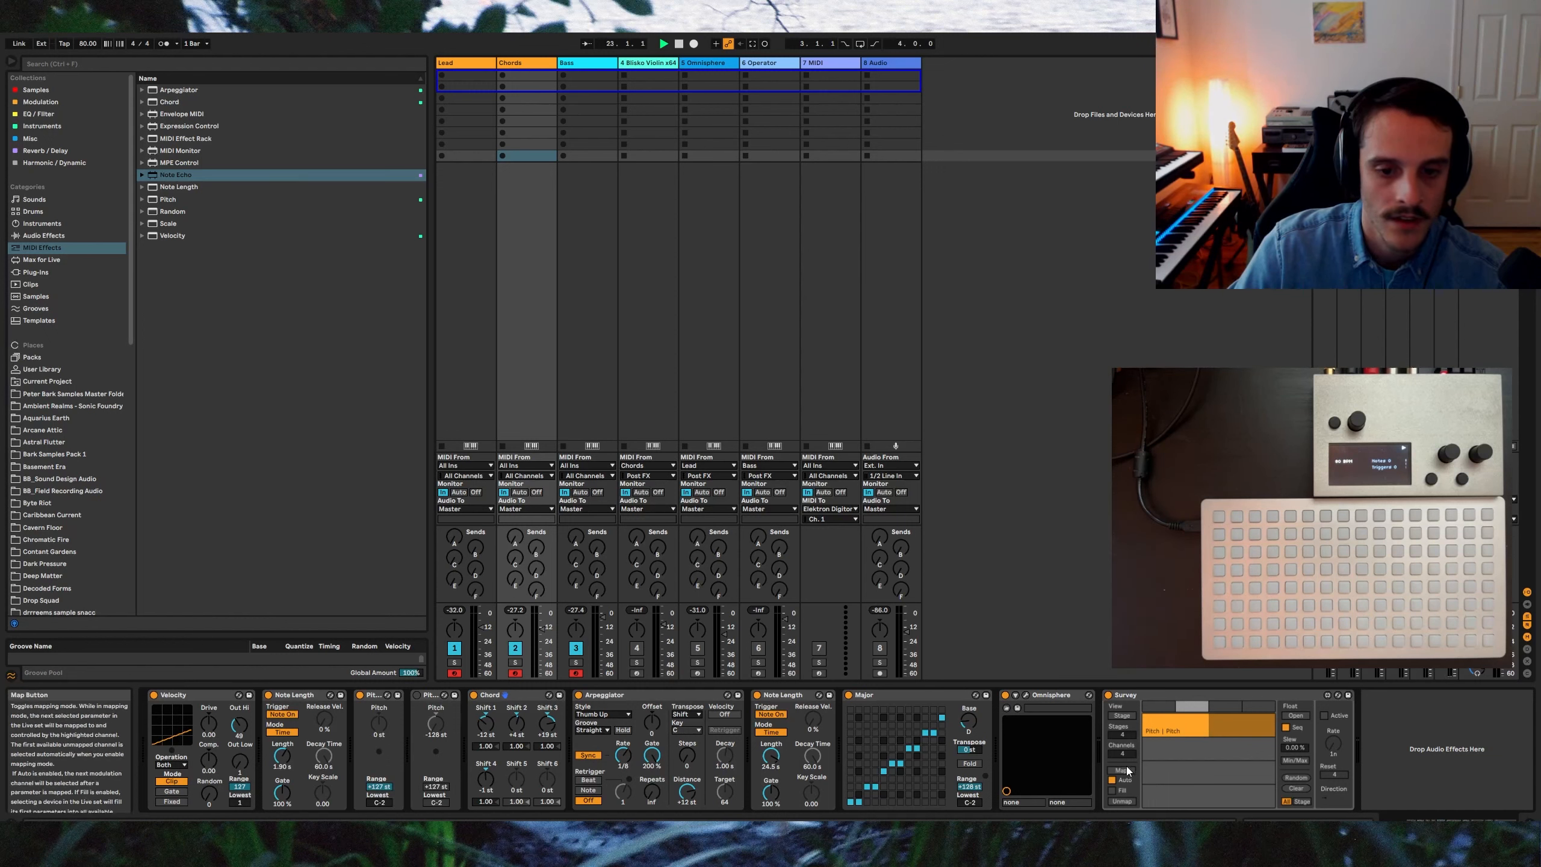
click(1203, 729)
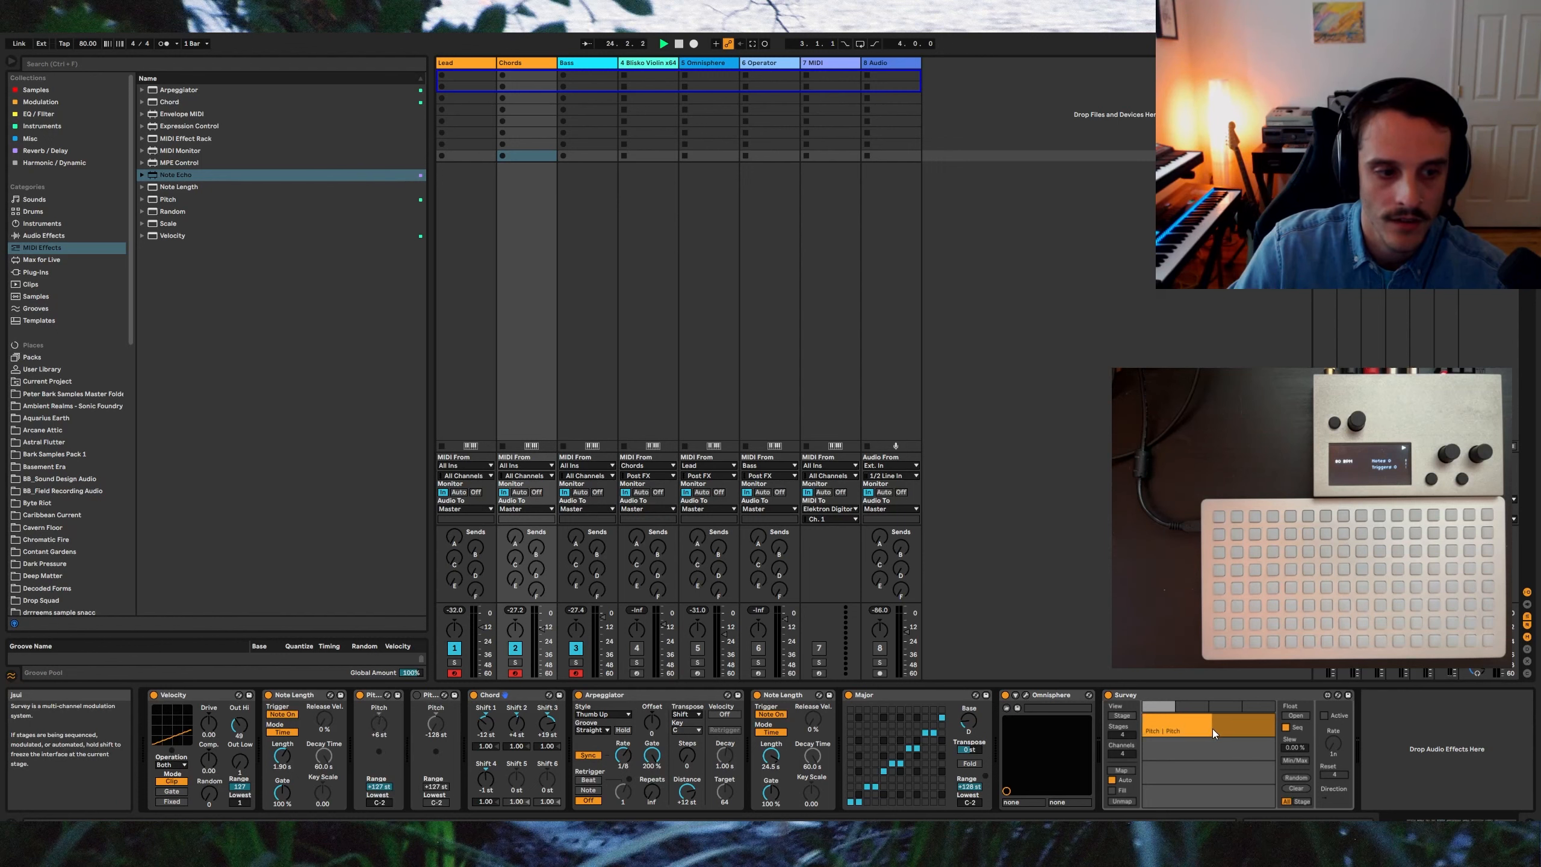
click(1227, 708)
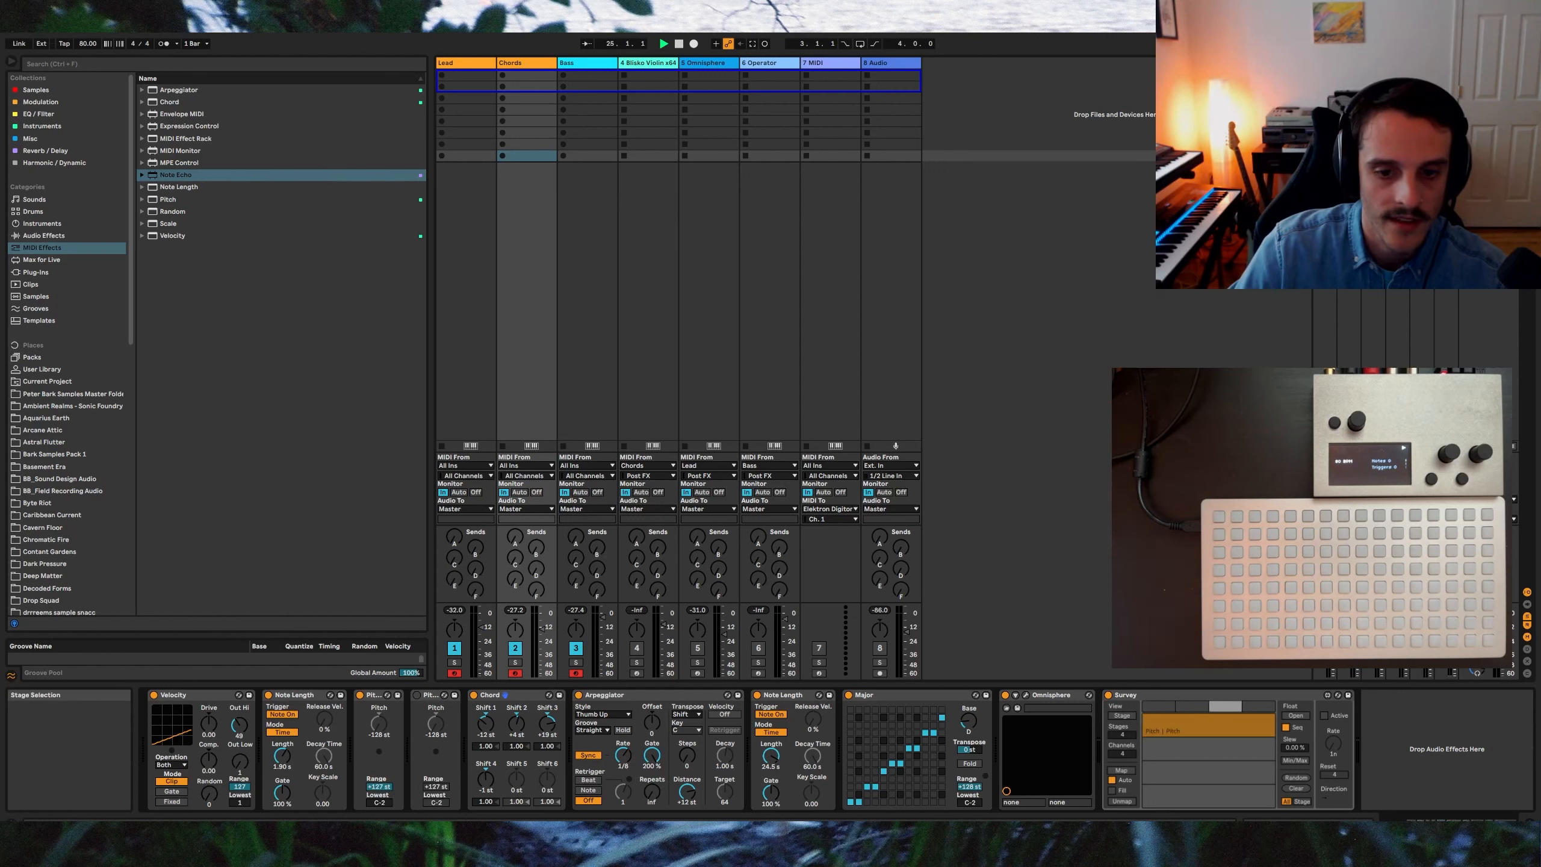
drag(1175, 733, 1212, 728)
click(1255, 707)
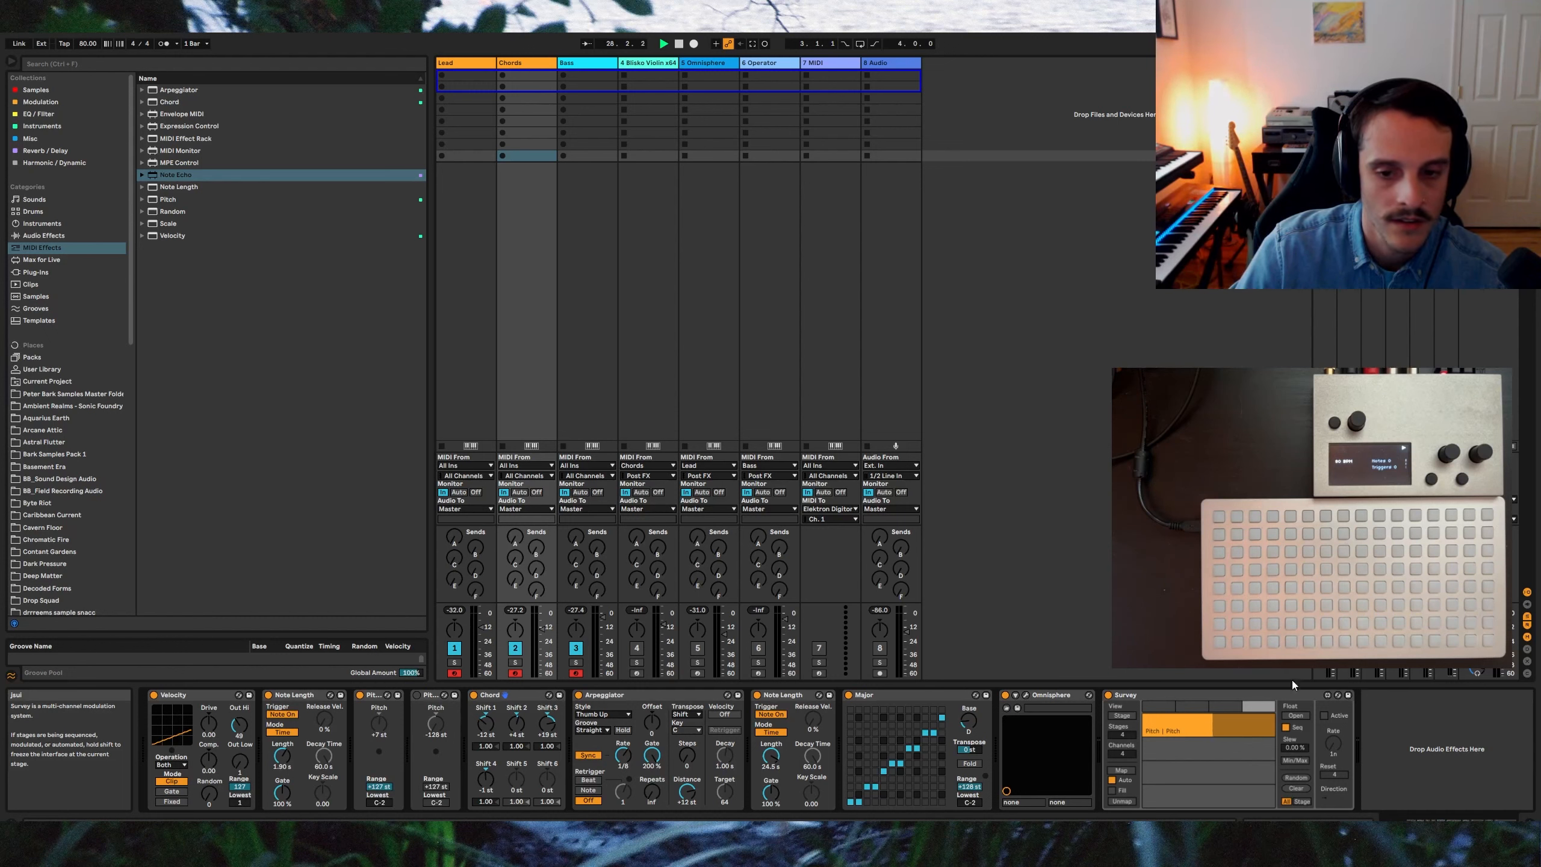
click(1324, 715)
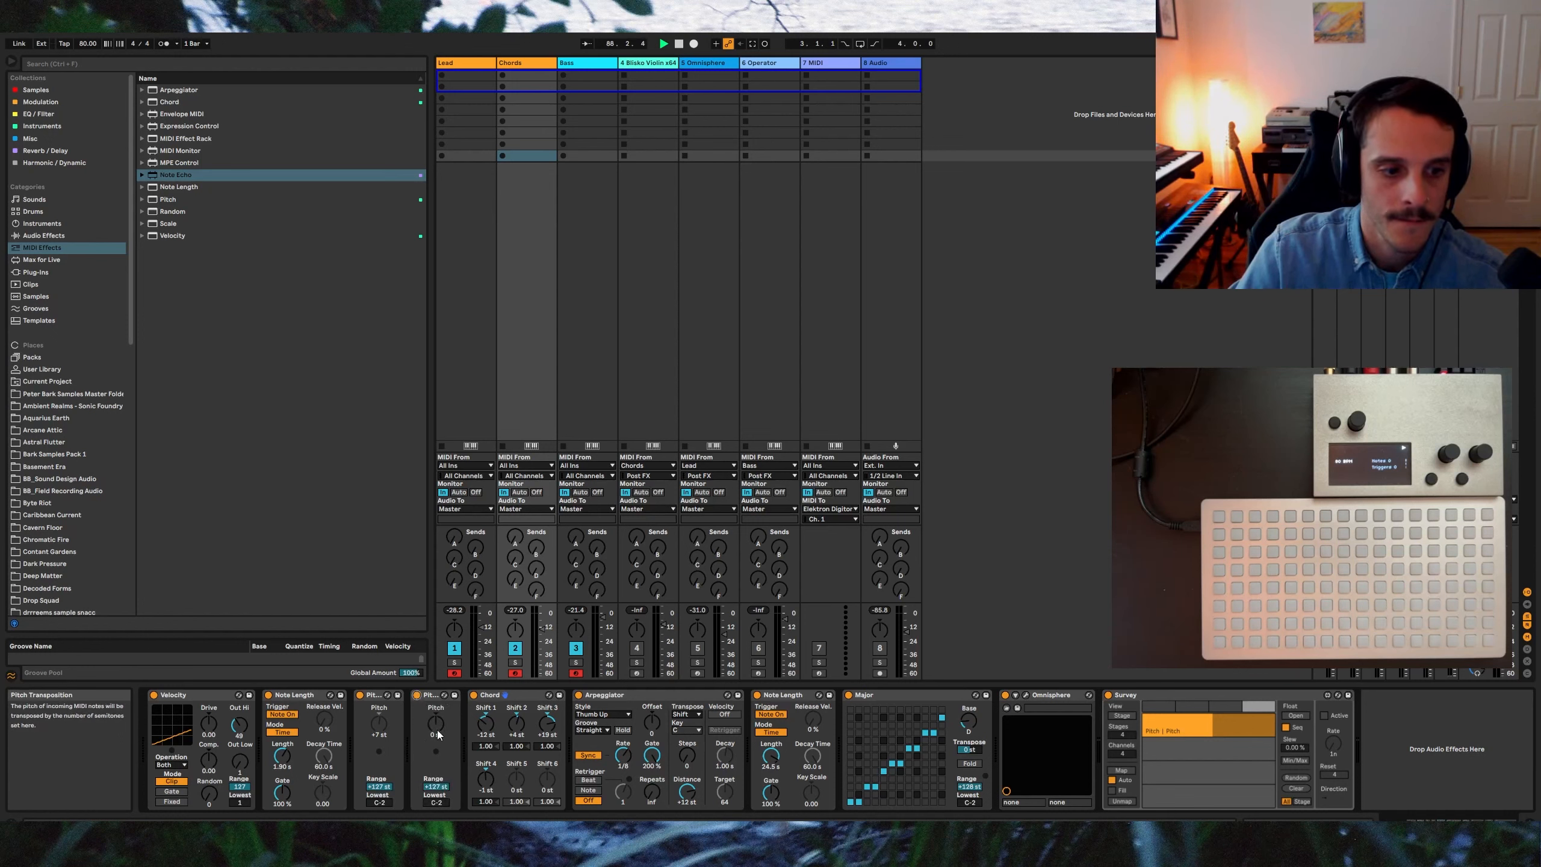
Step: Map a second Survey lane to the other Pitch device's pitch and adjust its stage value
click(1130, 771)
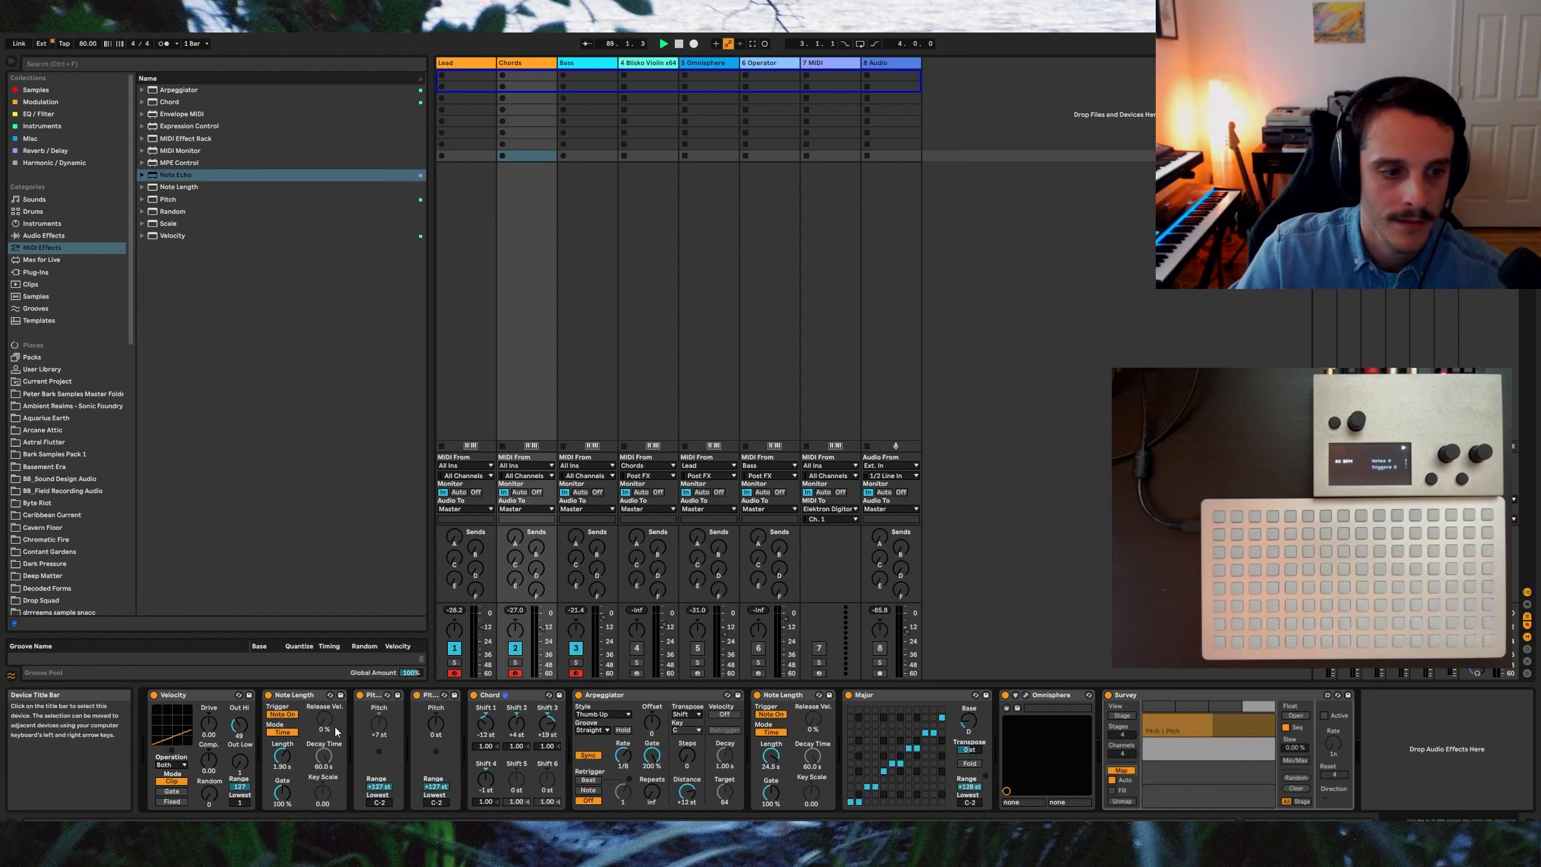
click(432, 723)
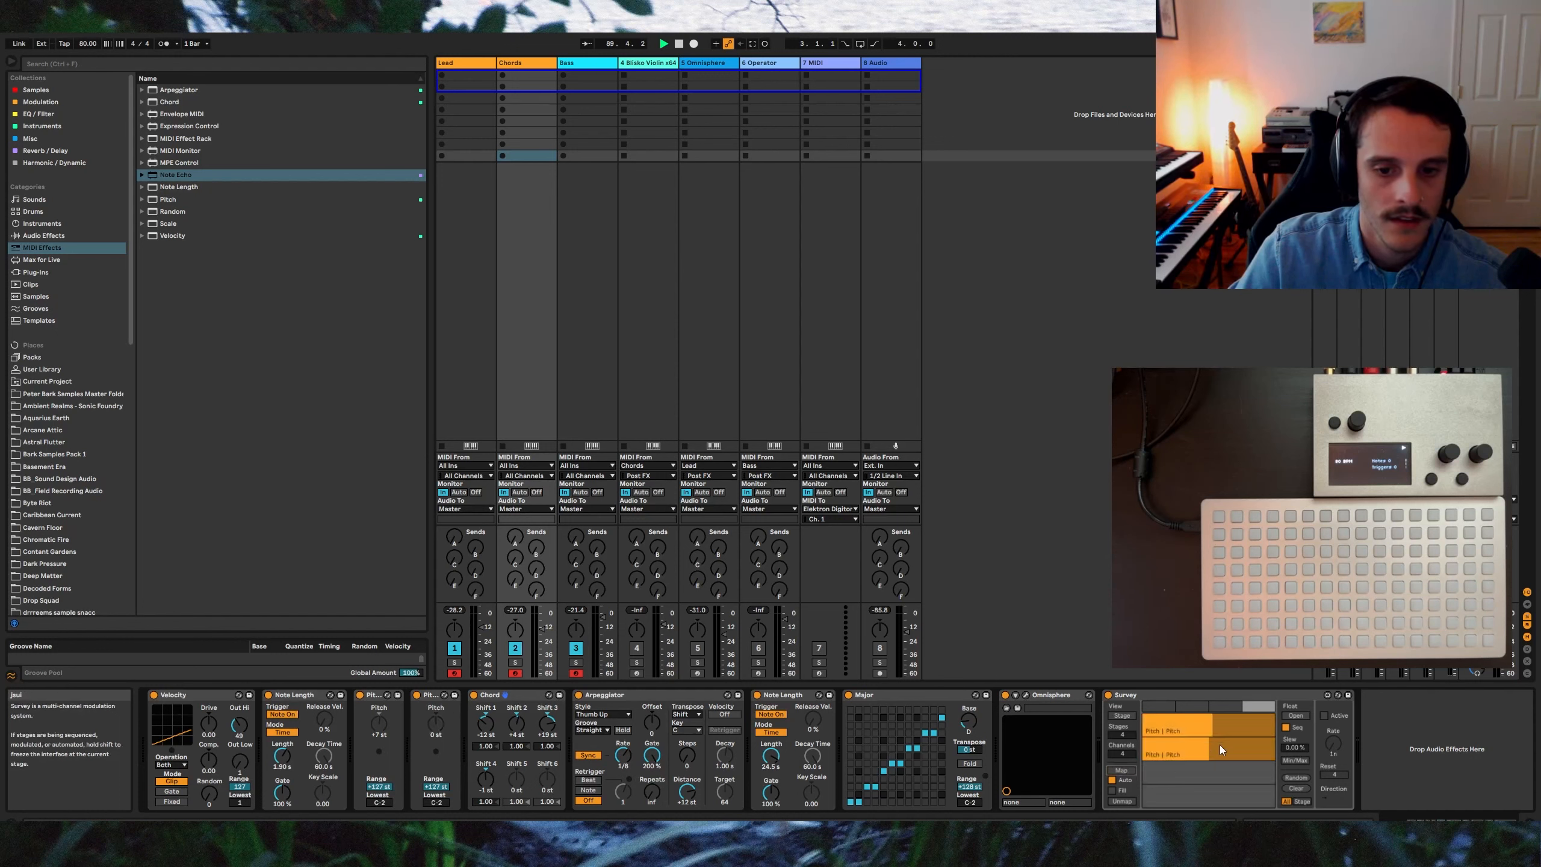
drag(1230, 750, 1221, 750)
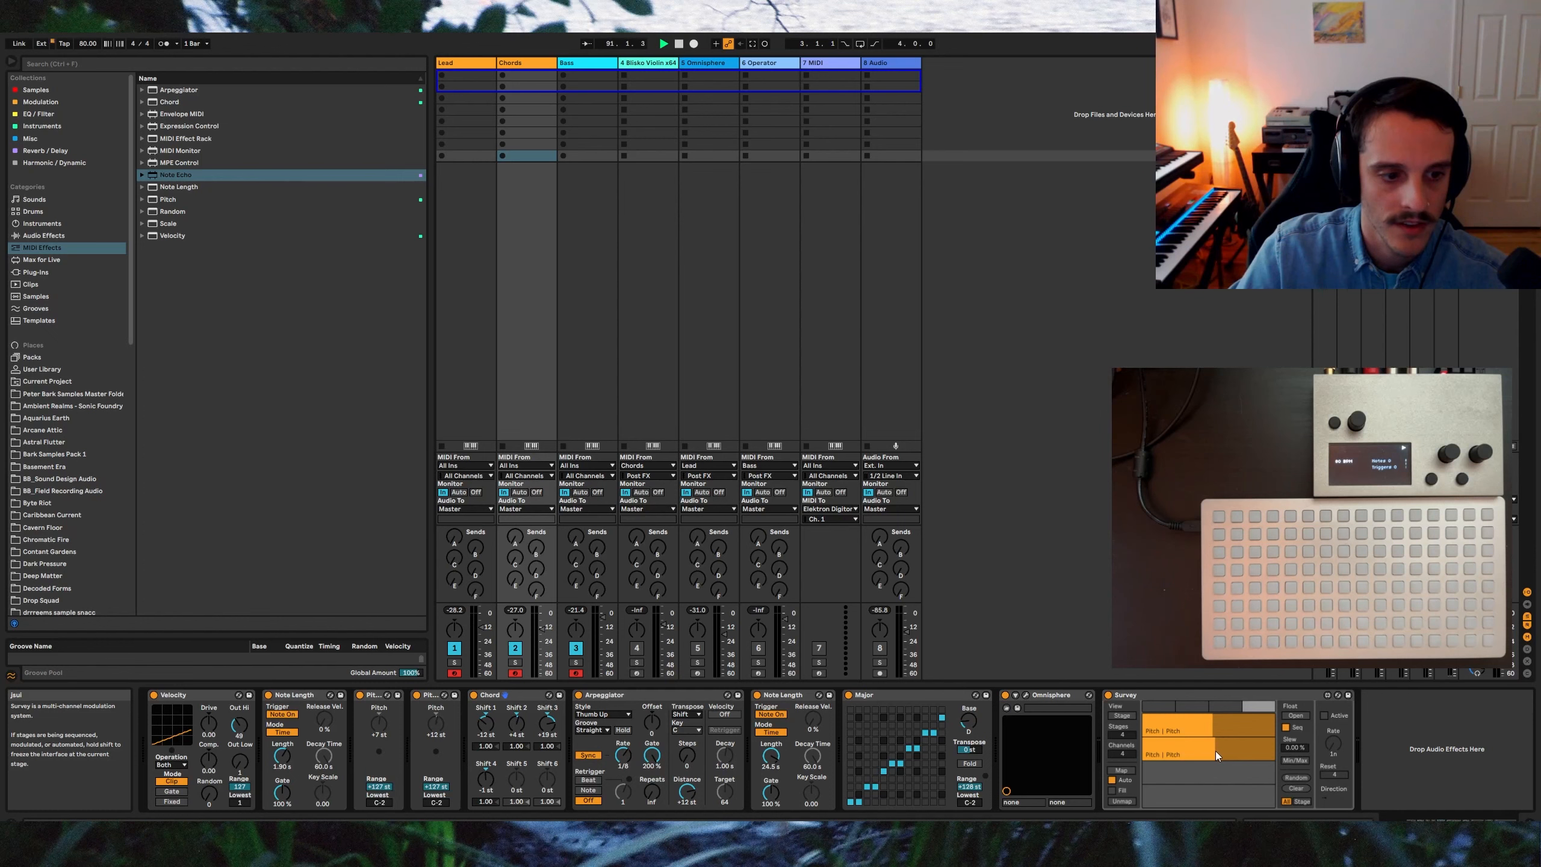
click(1325, 716)
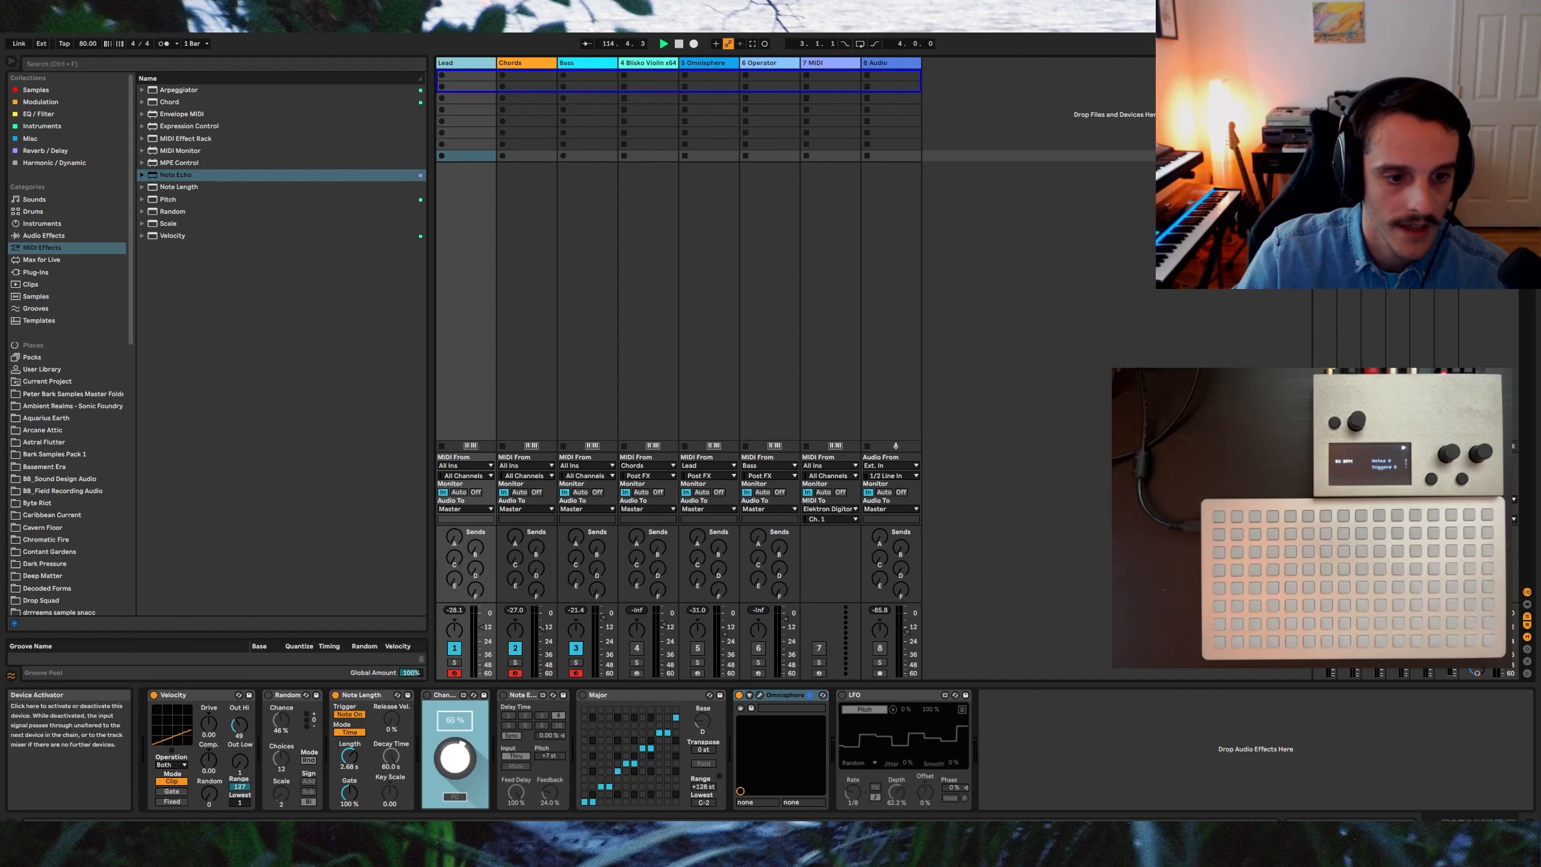
Step: Toggle the Lead track's Random, Chance and LFO devices, then select the Bloko Violin track
click(269, 695)
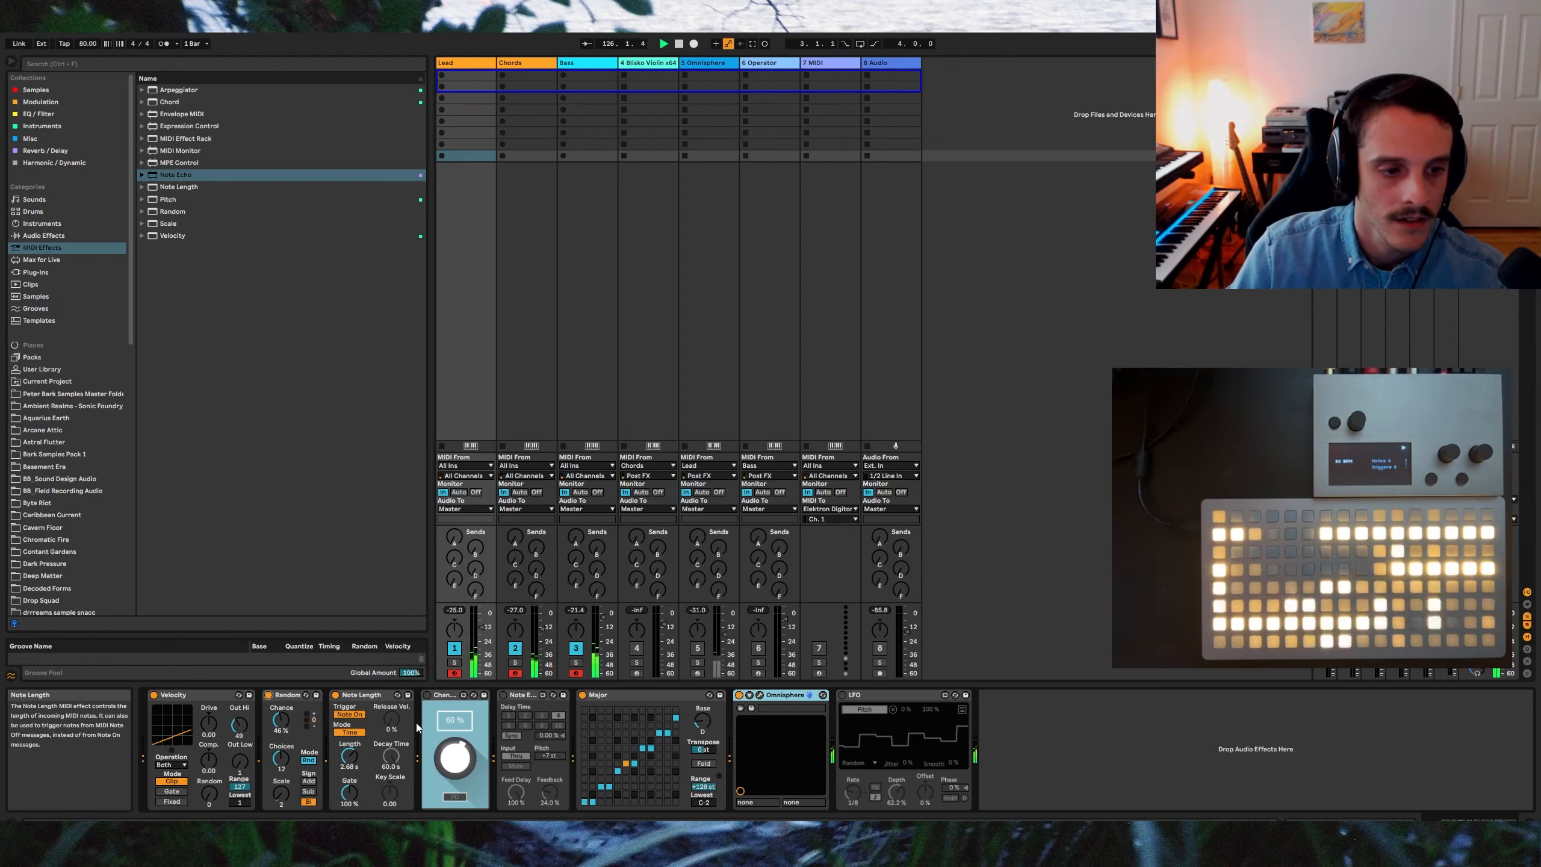
click(444, 699)
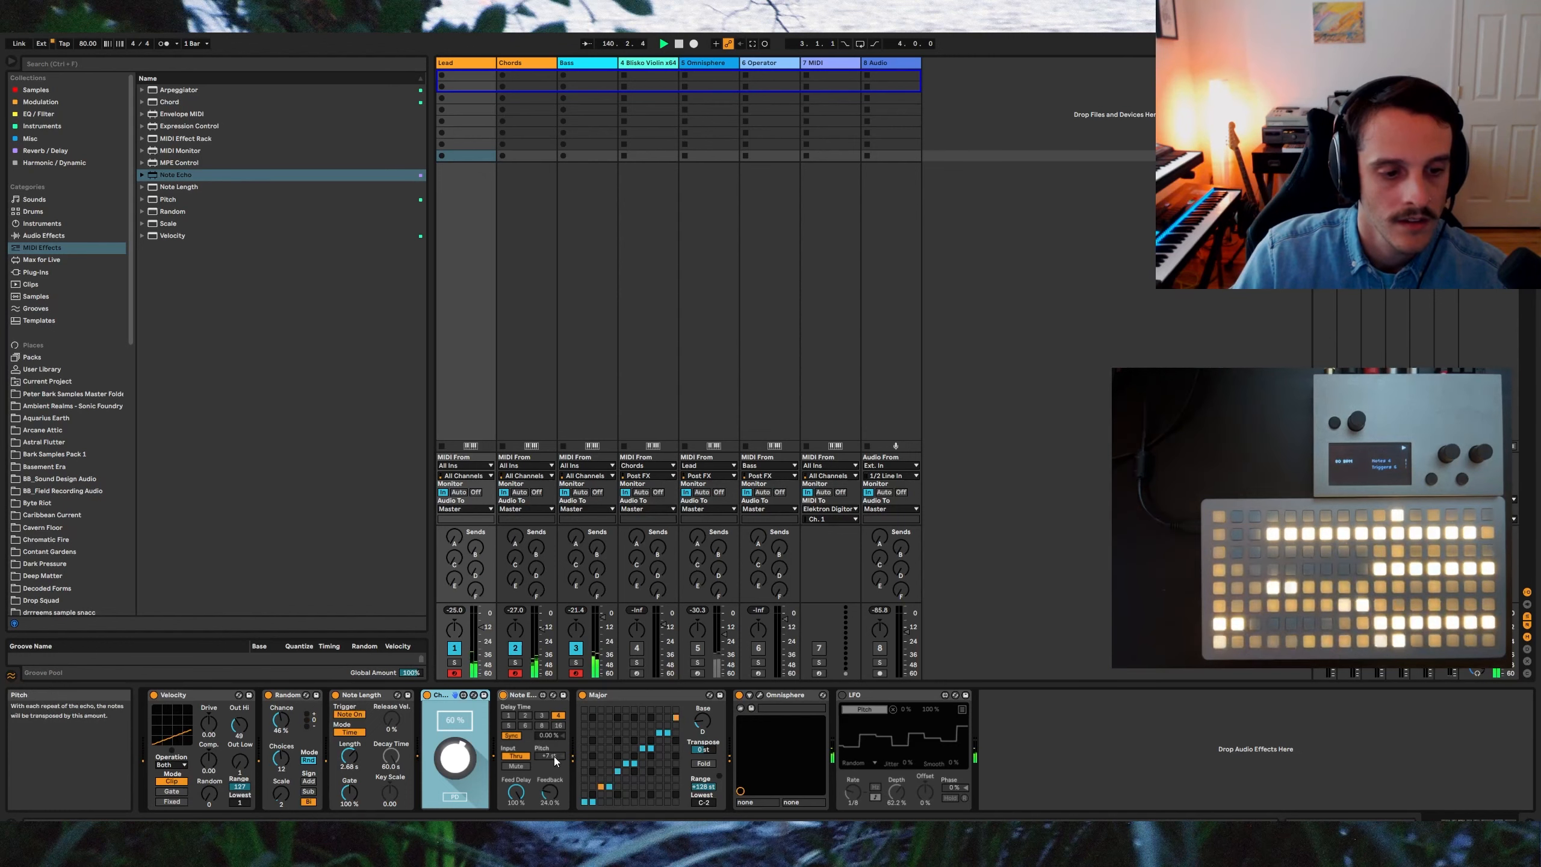
click(842, 695)
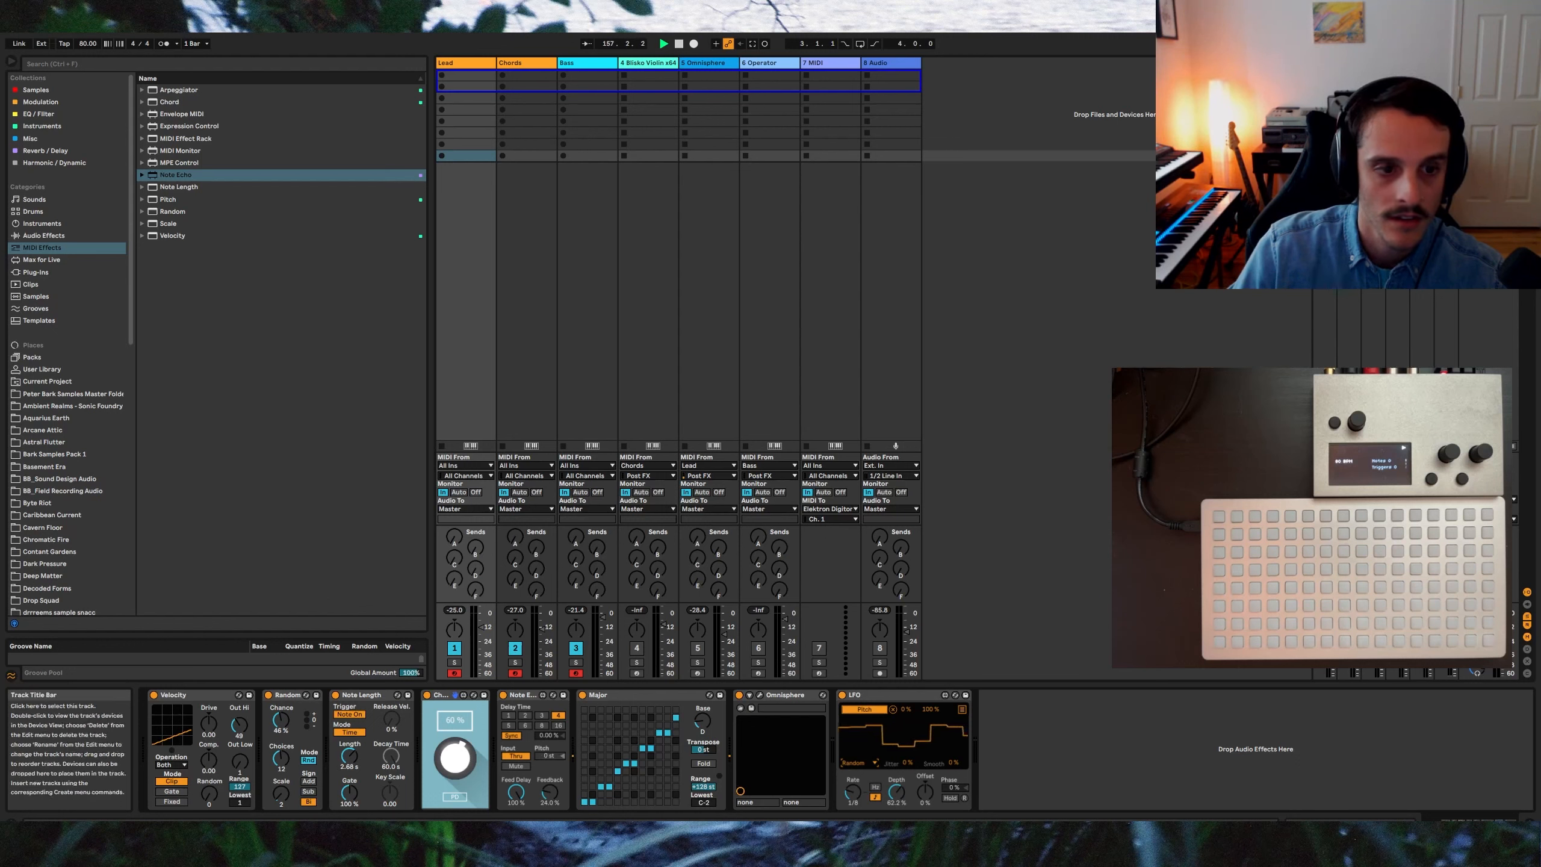
click(642, 63)
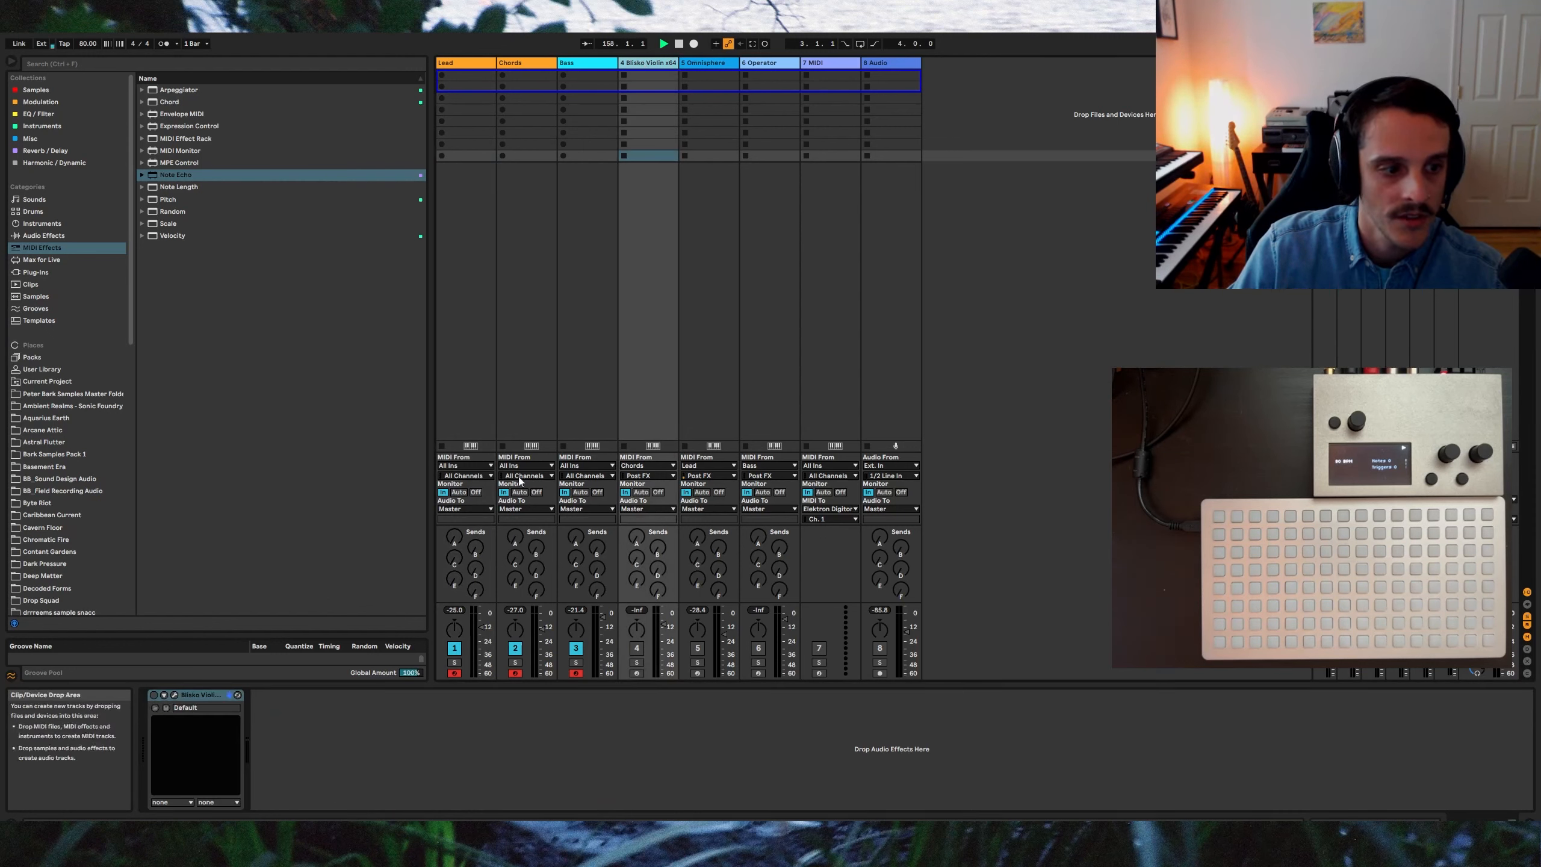
Step: Enable the Bloko Violin instrument device and unmute both the Bloko Violin and Omnisphere tracks
click(153, 695)
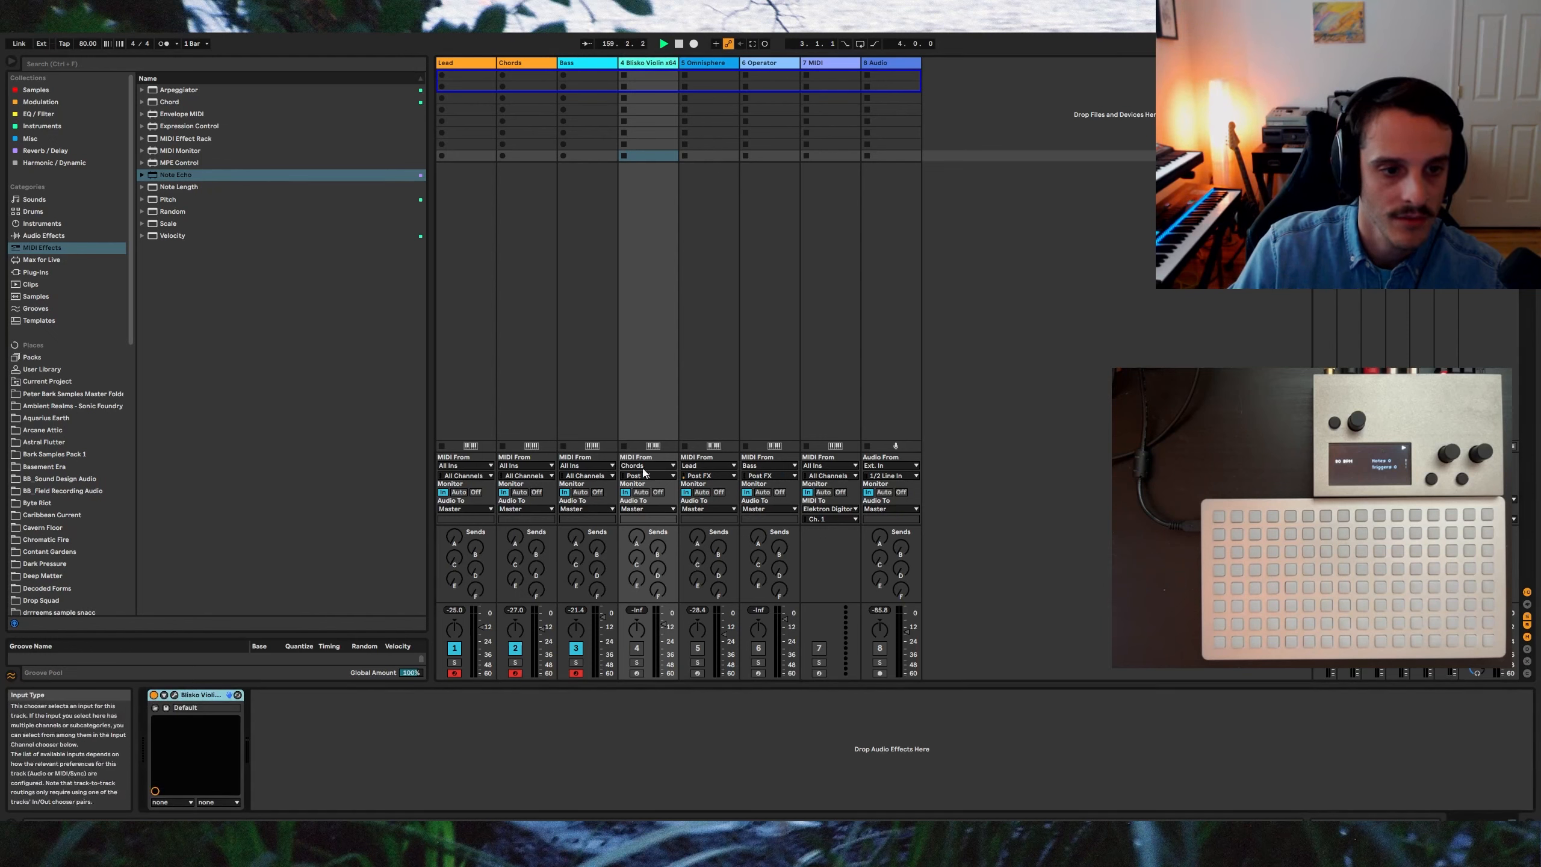
click(637, 647)
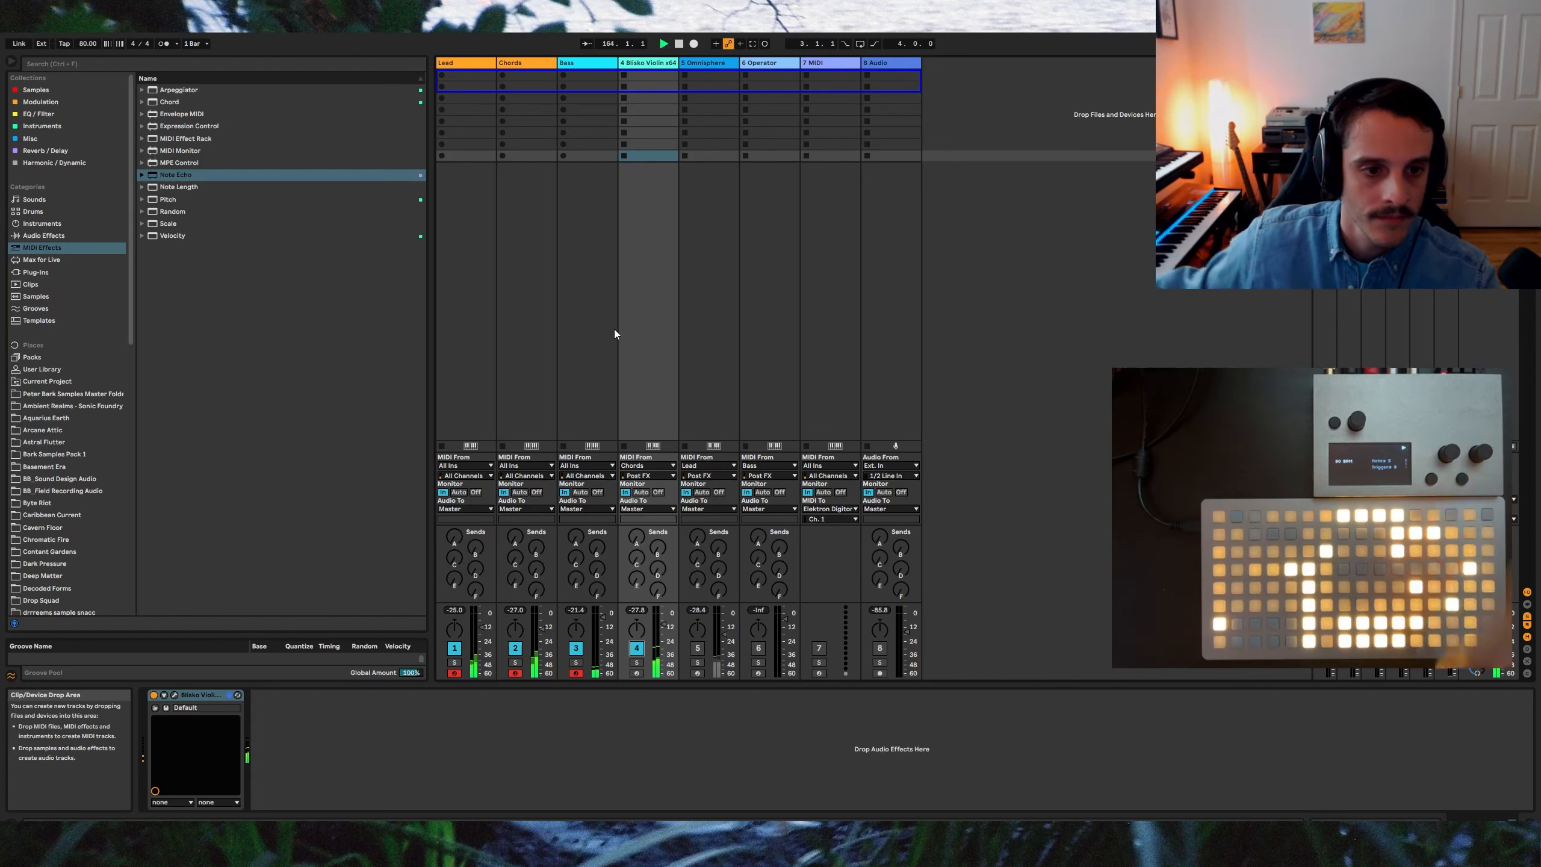
click(720, 59)
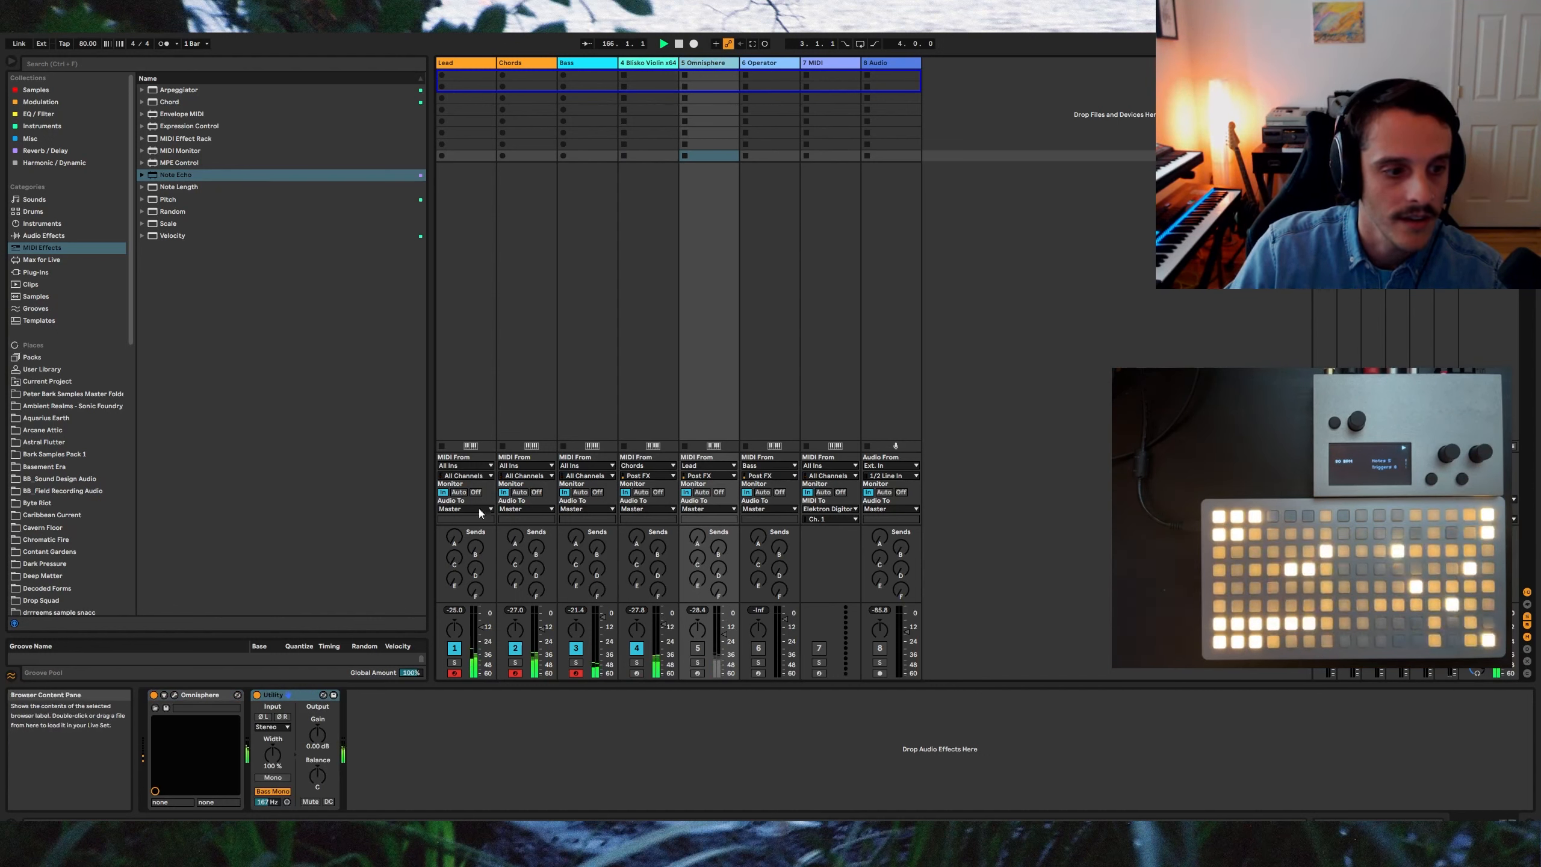
click(697, 648)
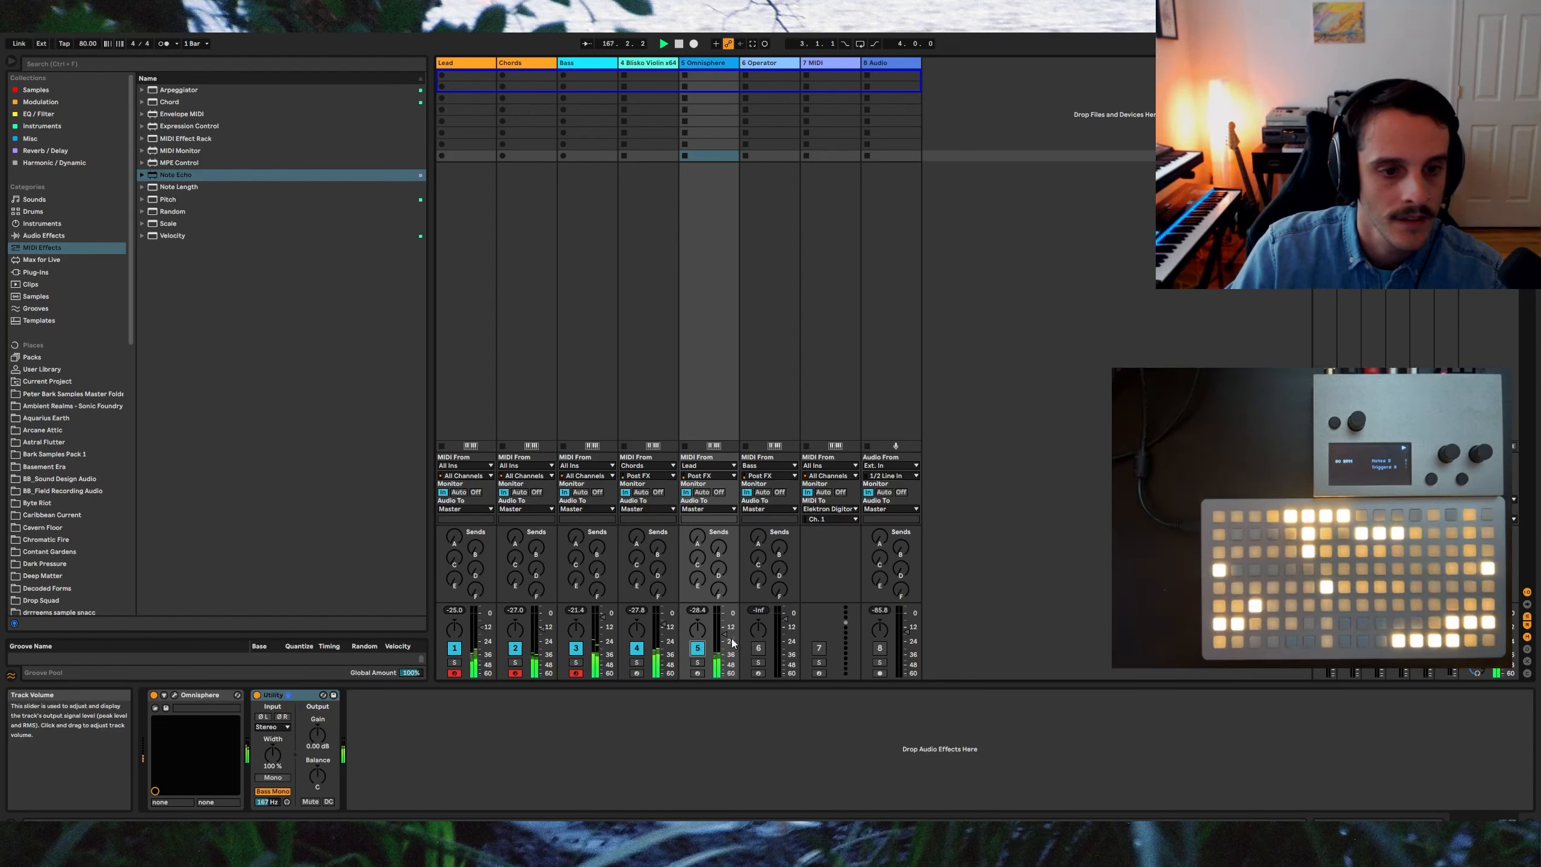
Step: Select the Operator track, unmute it, and switch on its Operator device
click(766, 61)
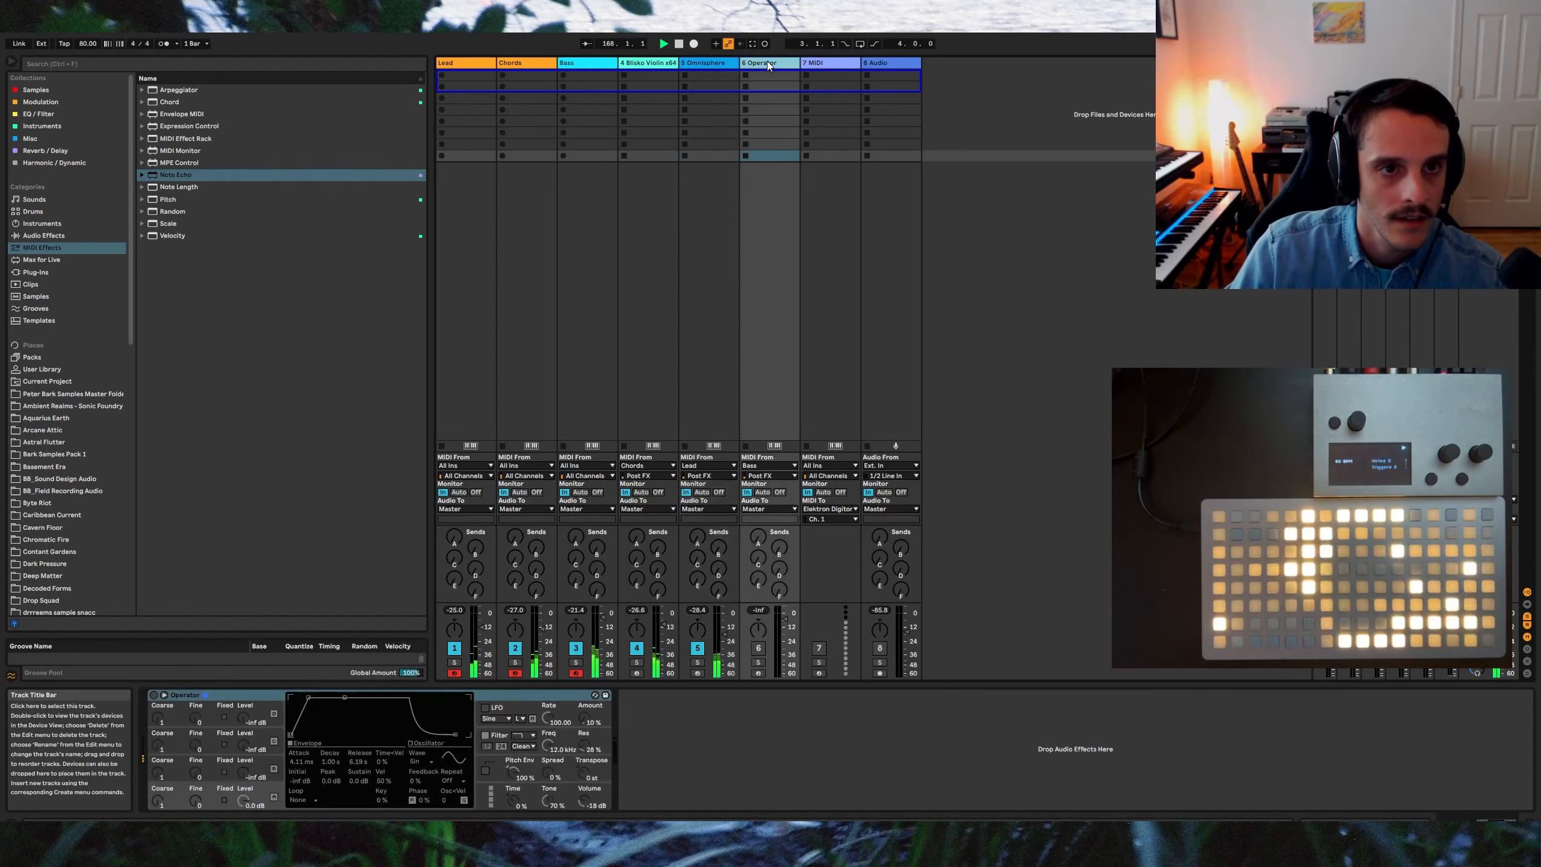
click(758, 648)
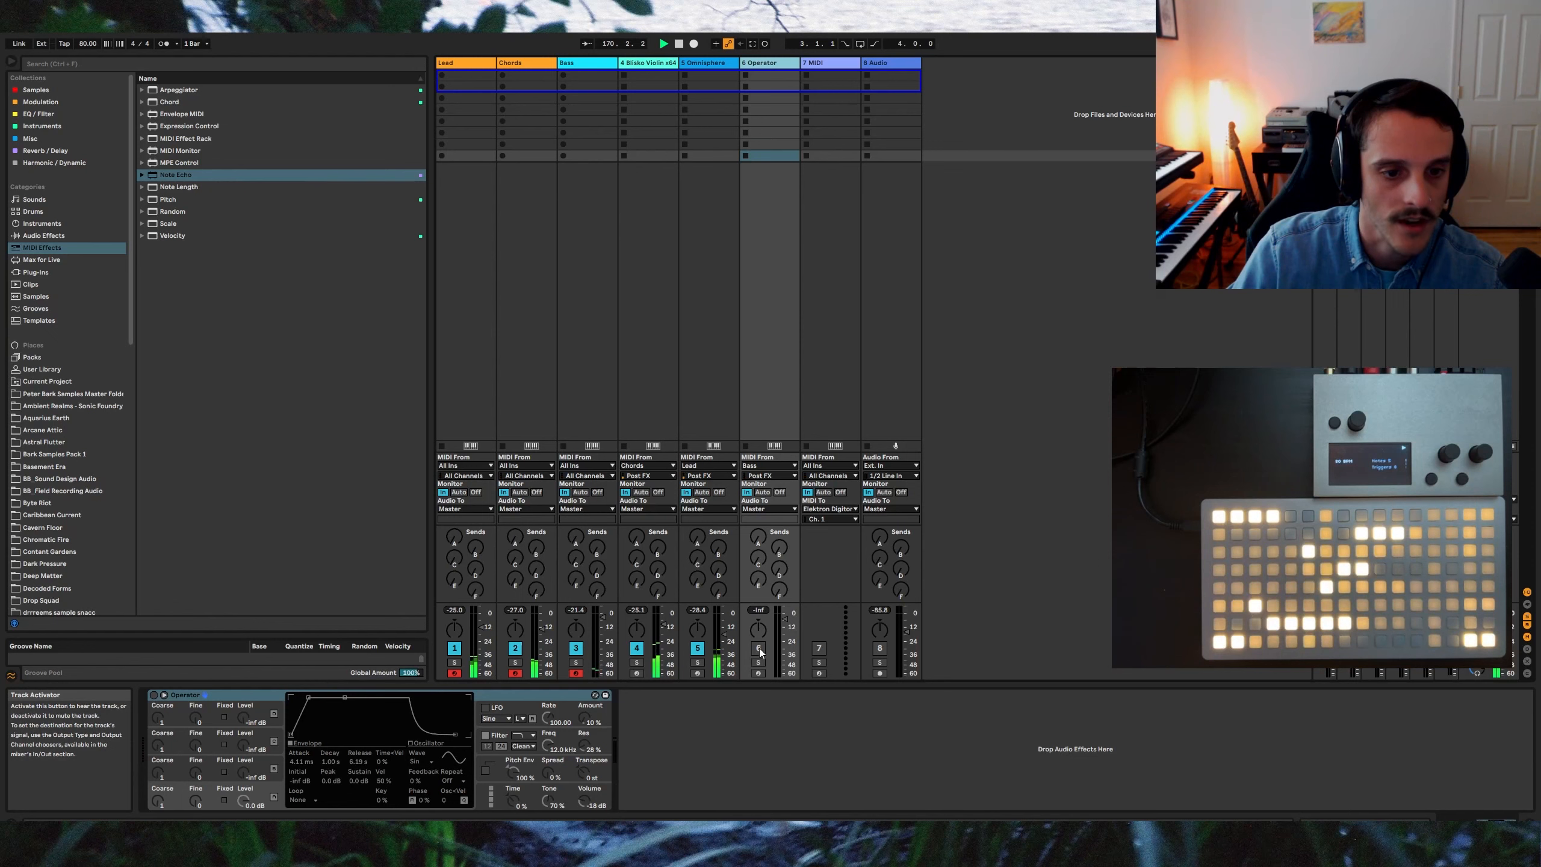
click(154, 695)
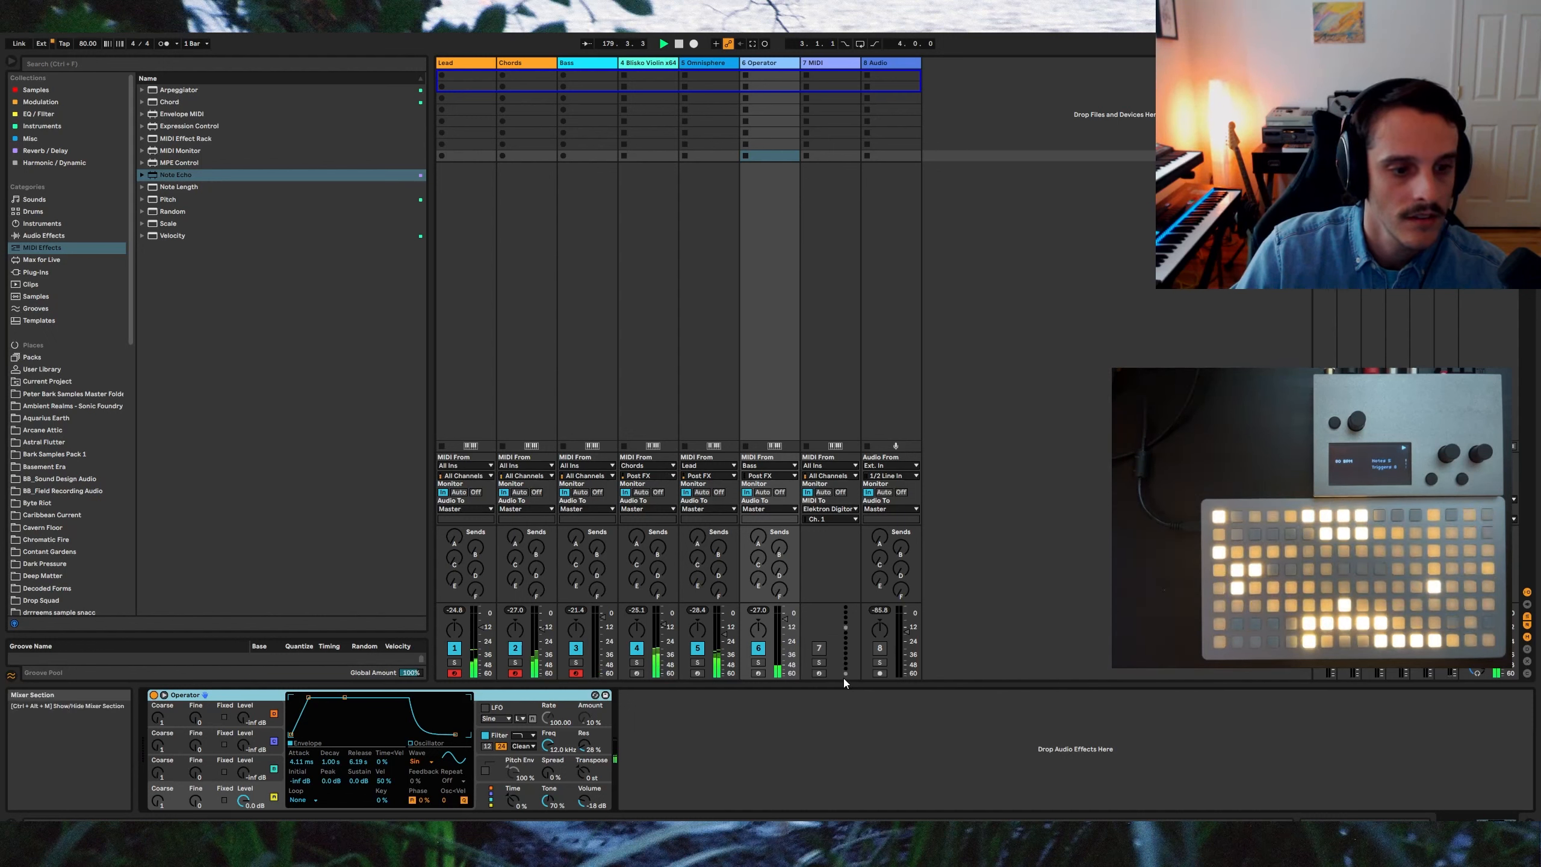
Step: Unmute the 7 MIDI and 8 Audio tracks and raise the Audio track's volume slightly
click(818, 649)
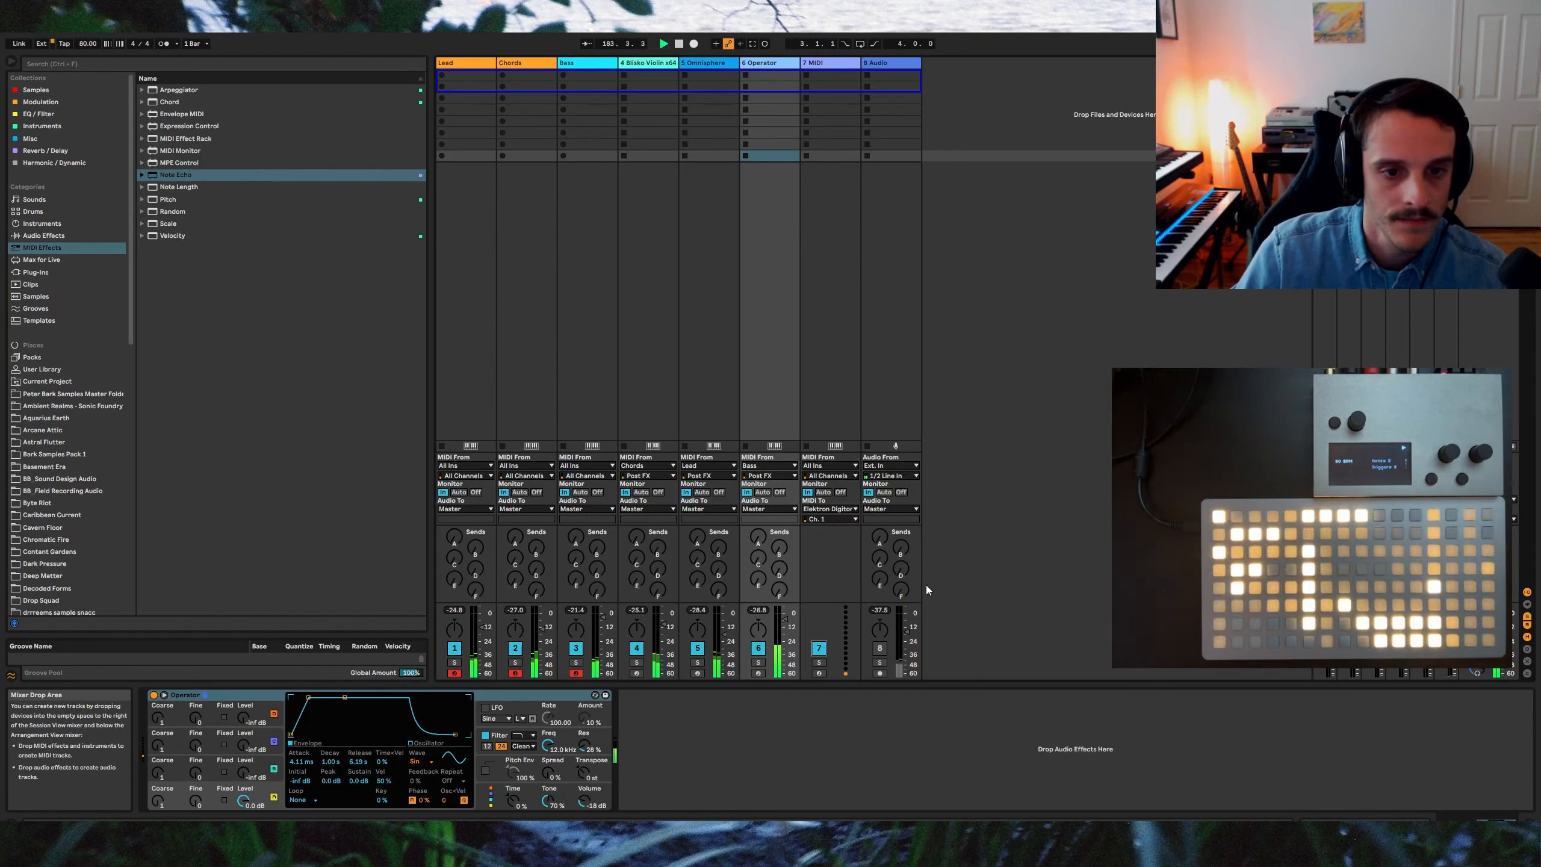
click(880, 647)
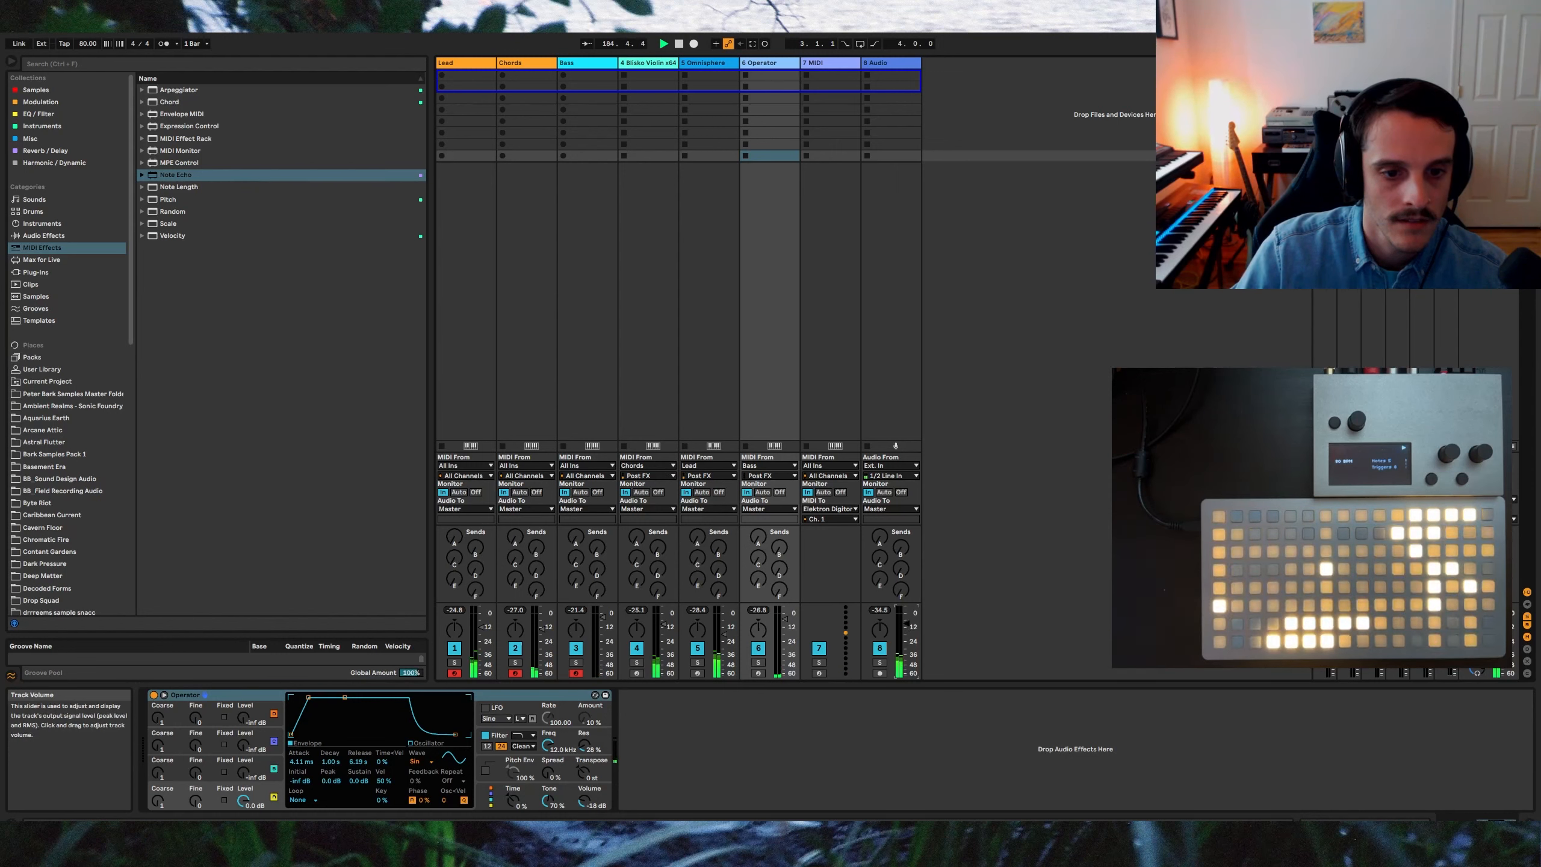
drag(906, 623, 906, 618)
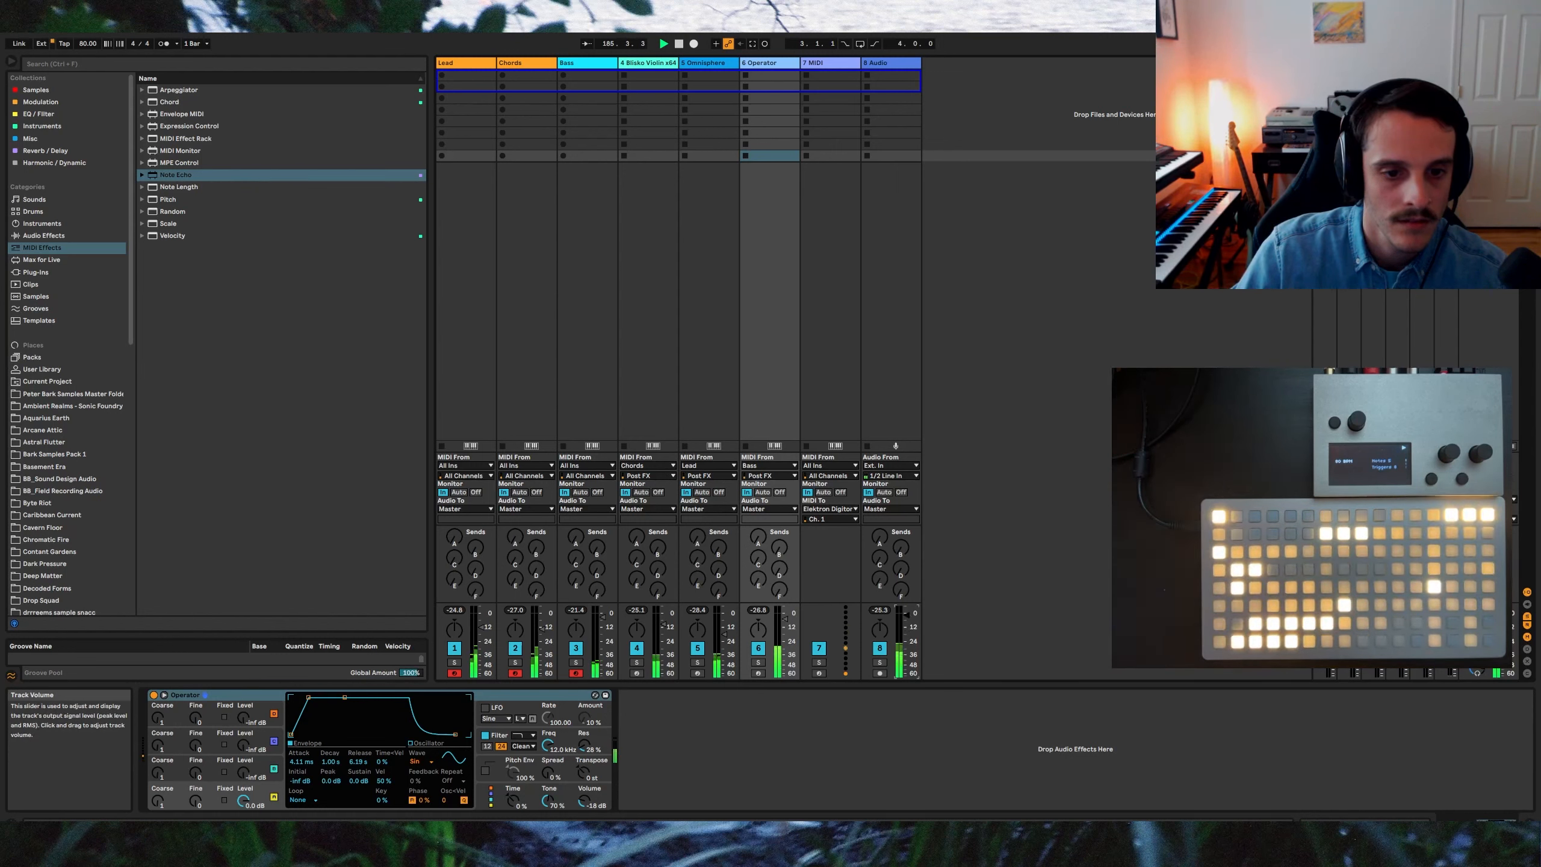